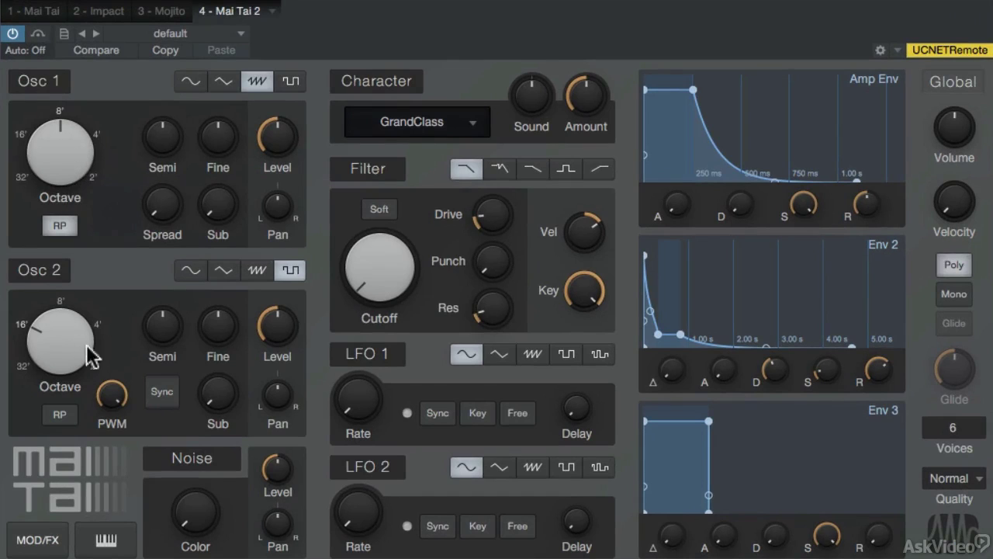
# Bypass the Osc 2 and Noise modules so that only Osc 1 stays active.
pyautogui.click(47, 281)
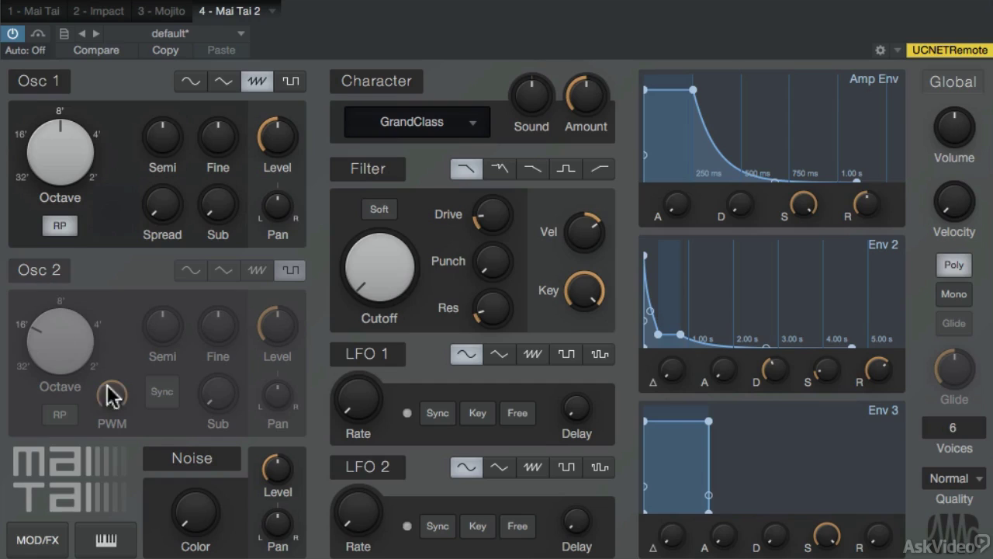
pyautogui.click(176, 456)
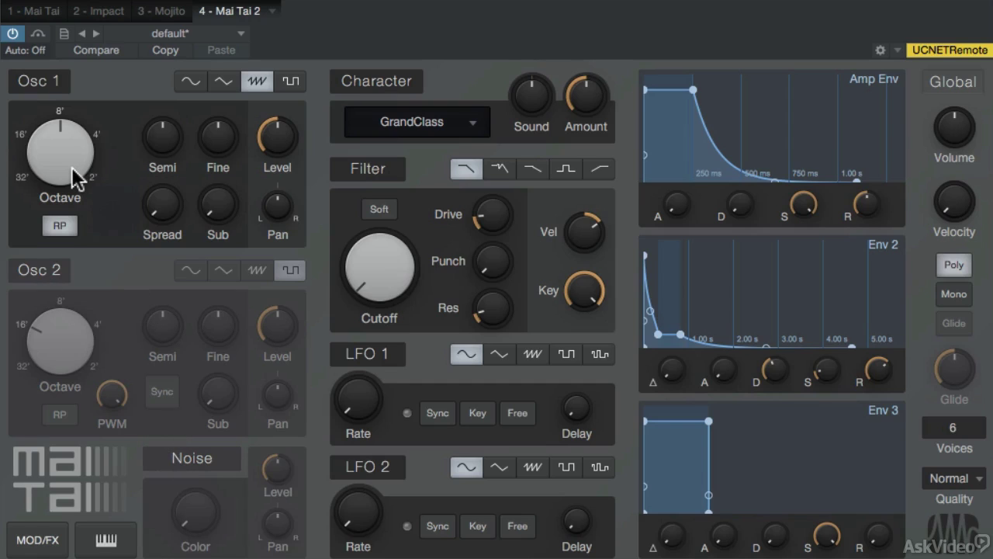
pyautogui.moveTo(72, 167)
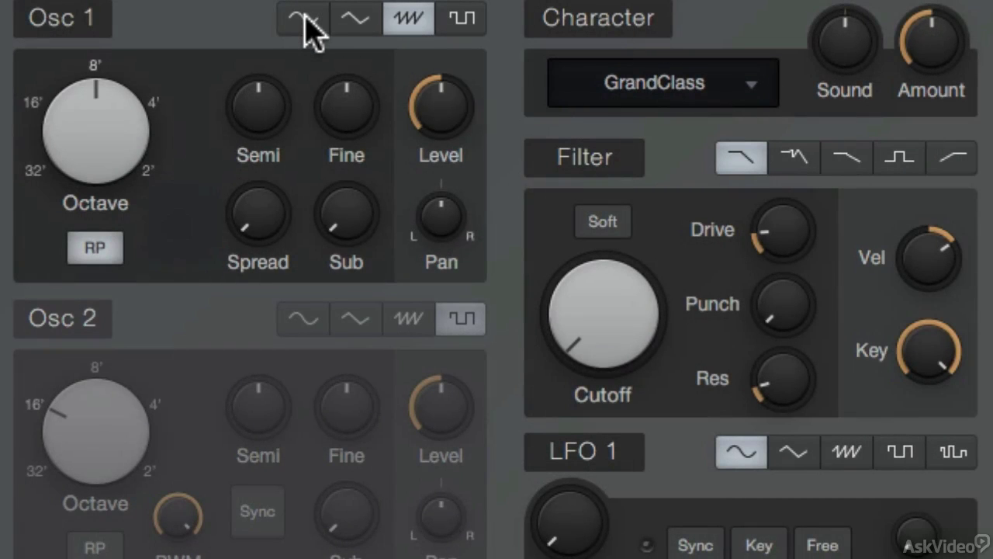
# Audition sine, triangle and saw waveforms on Osc 1, then settle on square.
pyautogui.click(307, 23)
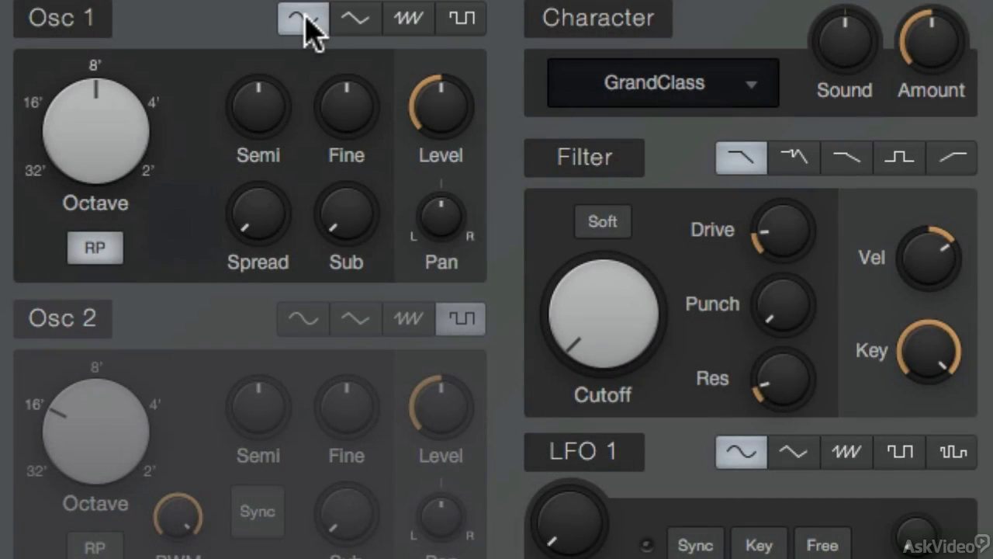
pyautogui.click(355, 20)
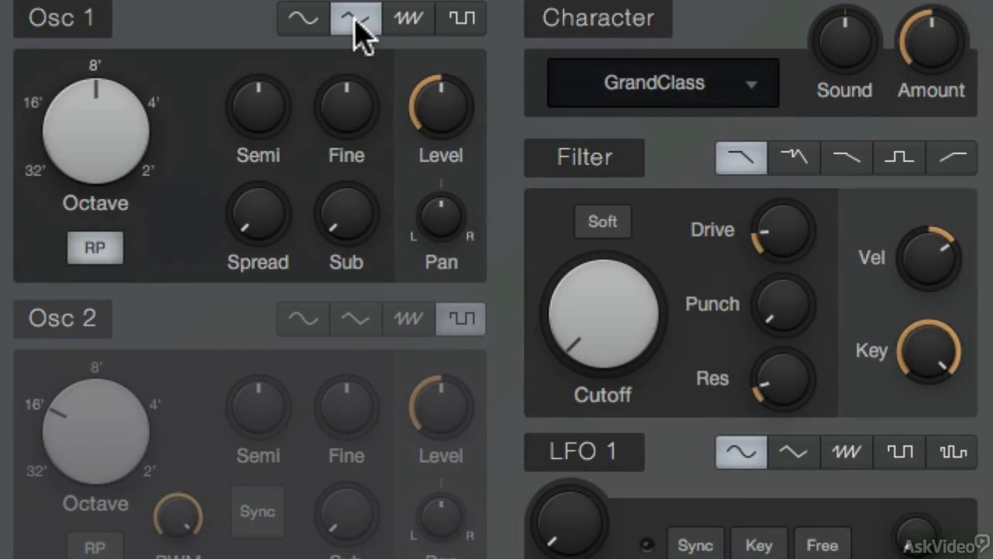
pyautogui.click(401, 20)
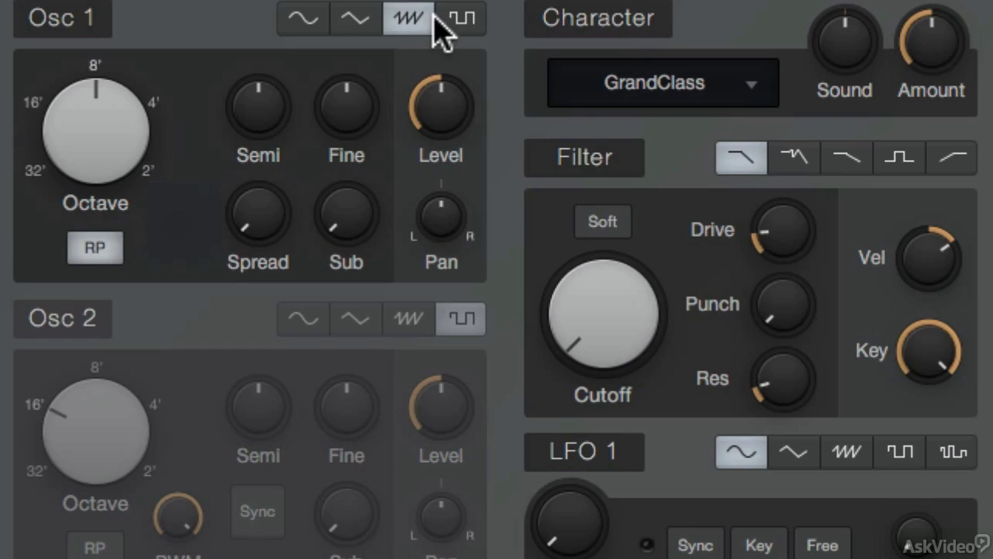
pyautogui.click(463, 30)
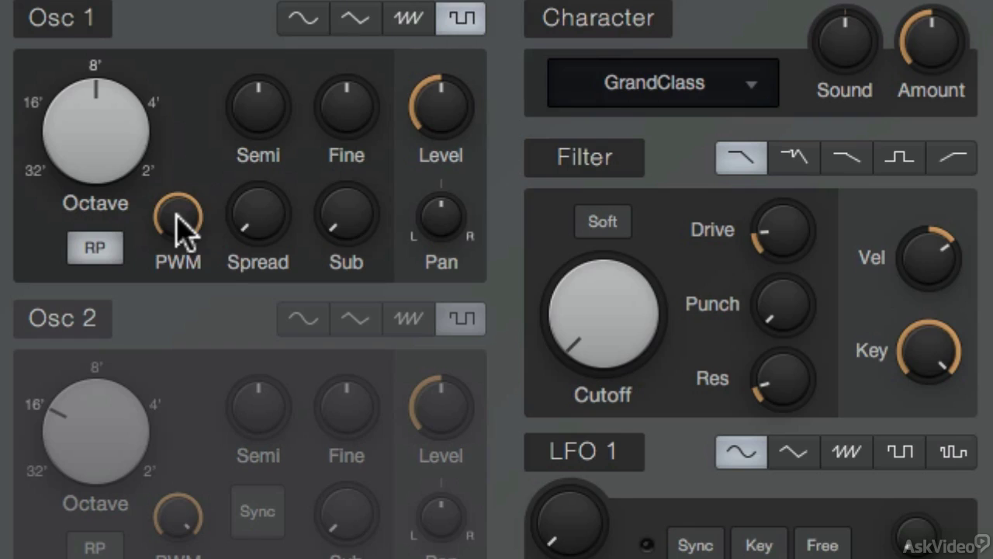
# Set Osc 1 pulse width to 84 %, Spread to 14 % and Sub to about -2.7 dB.
pyautogui.moveTo(176, 226)
pyautogui.moveTo(177, 226); pyautogui.dragTo(194, 280)
pyautogui.moveTo(256, 215); pyautogui.dragTo(175, 21)
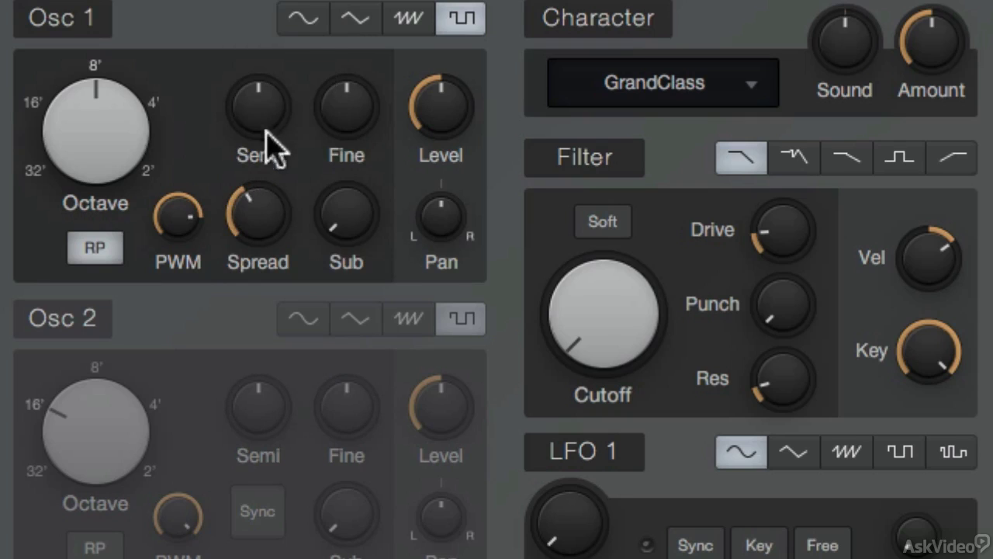
pyautogui.moveTo(349, 217)
pyautogui.moveTo(348, 216); pyautogui.dragTo(310, 0)
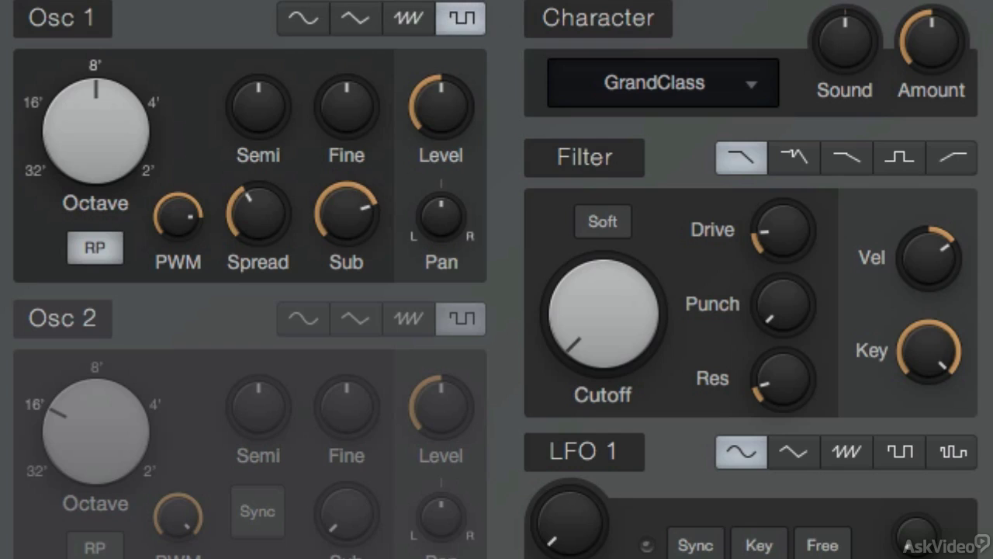
pyautogui.moveTo(346, 196); pyautogui.dragTo(354, 225)
# Try a lower octave range for Osc 1.
pyautogui.moveTo(101, 147)
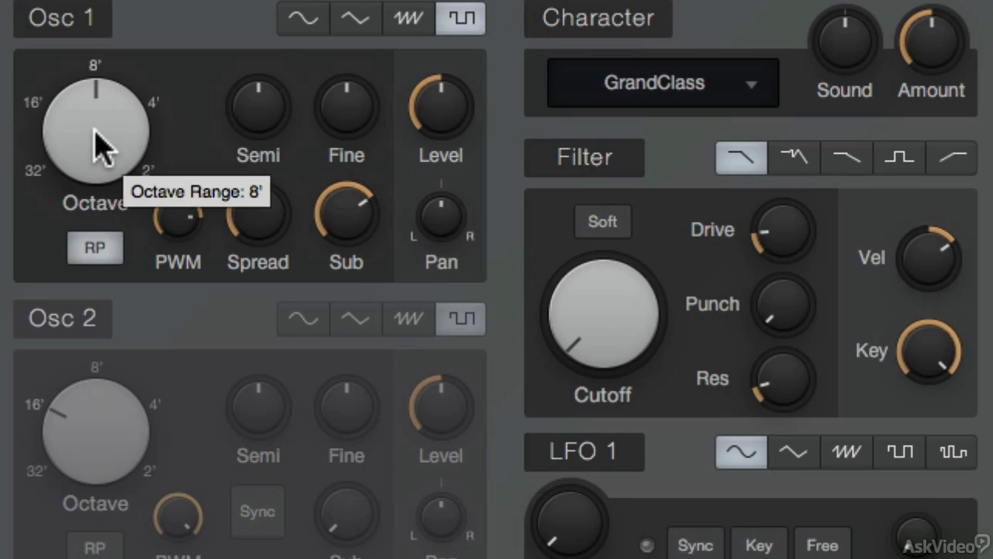
pyautogui.moveTo(101, 147)
pyautogui.mouseDown()
pyautogui.moveTo(93, 132)
pyautogui.moveTo(111, 213)
pyautogui.moveTo(100, 69)
pyautogui.moveTo(117, 135)
pyautogui.mouseUp()
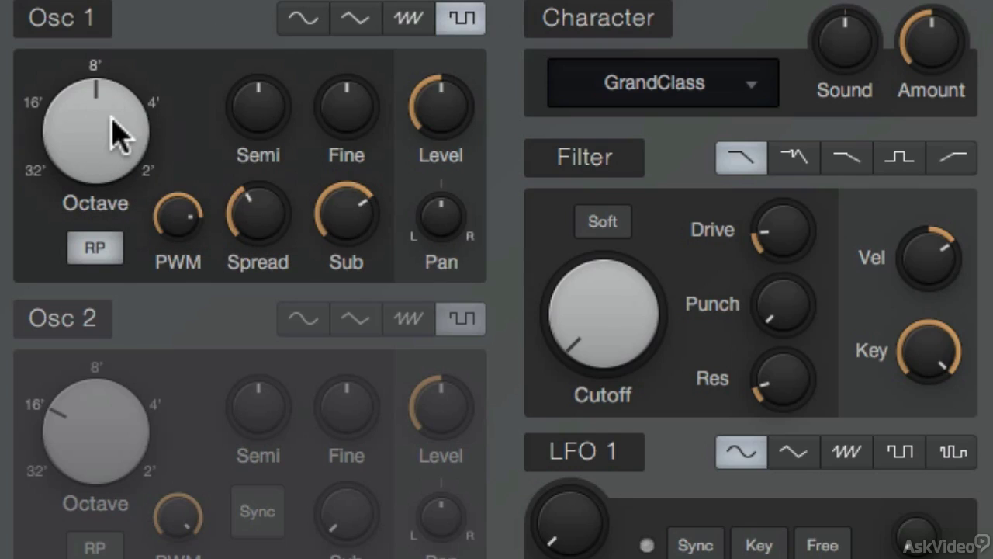
pyautogui.moveTo(252, 99)
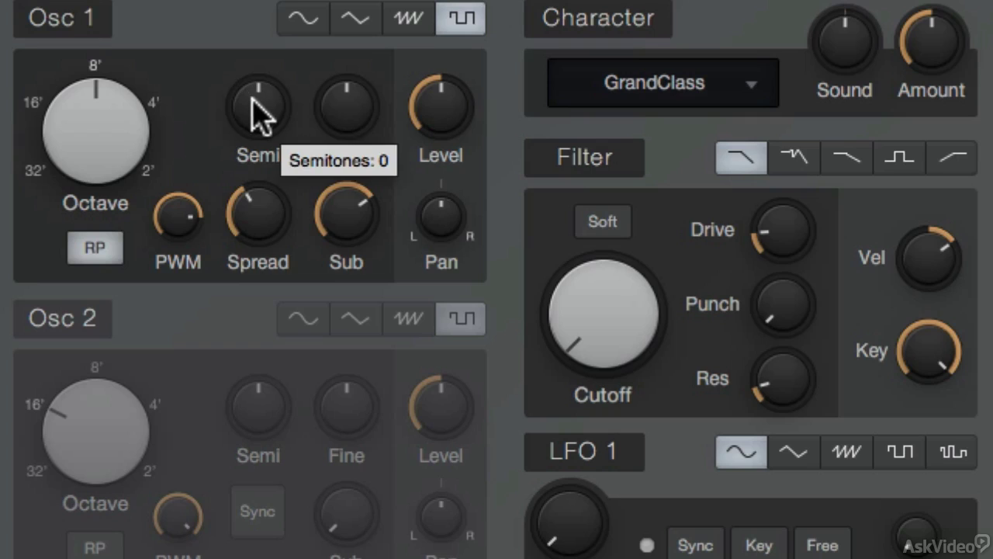
pyautogui.moveTo(348, 124)
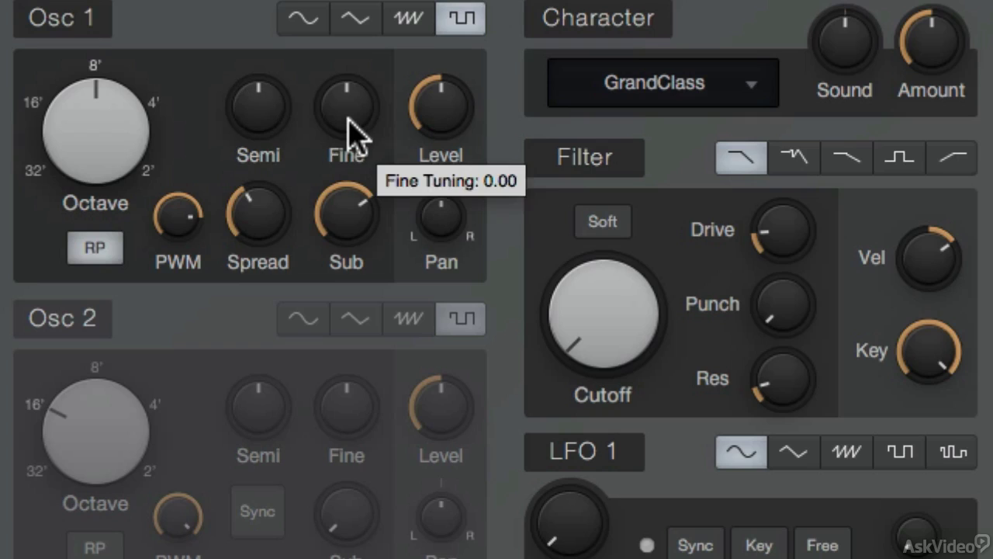
pyautogui.moveTo(434, 237)
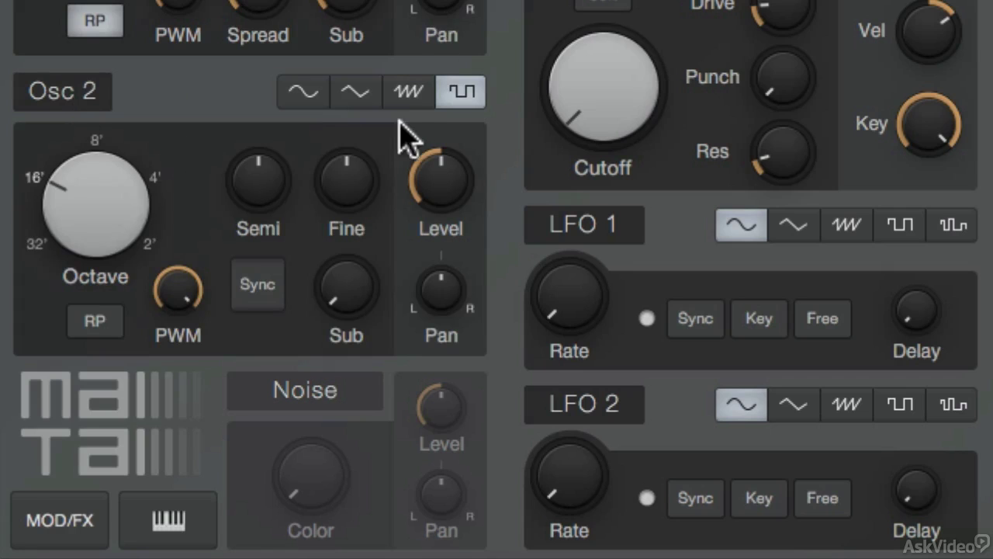
# Switch Osc 2 to saw, toggle Sync on and off, then raise its Fine tuning and Sub level.
pyautogui.click(407, 93)
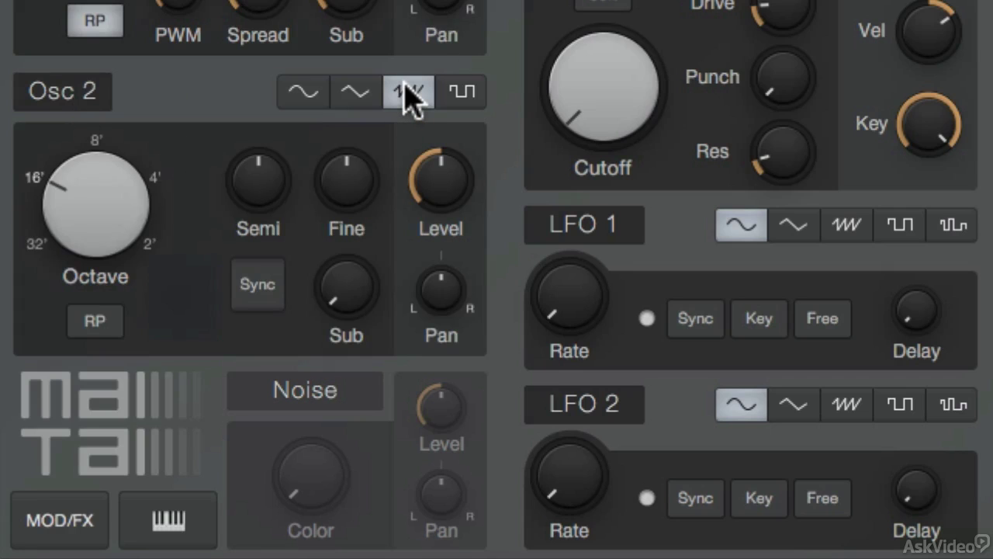
pyautogui.click(261, 299)
pyautogui.click(260, 299)
pyautogui.moveTo(344, 189); pyautogui.dragTo(305, 122)
pyautogui.moveTo(314, 168)
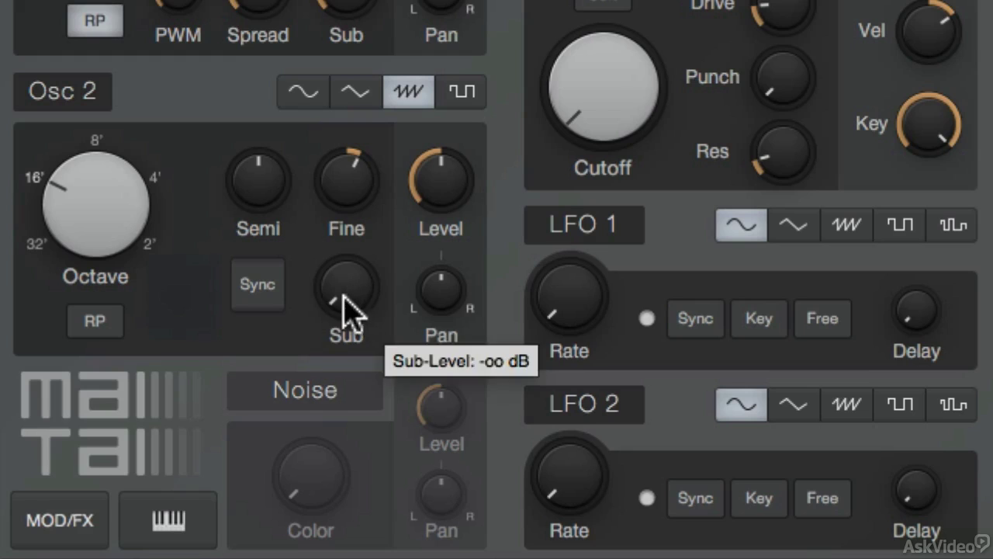
pyautogui.moveTo(347, 306); pyautogui.dragTo(330, 219)
# Re-enable the noise generator, brighten its Color and raise its level to -8.5 dB.
pyautogui.click(274, 388)
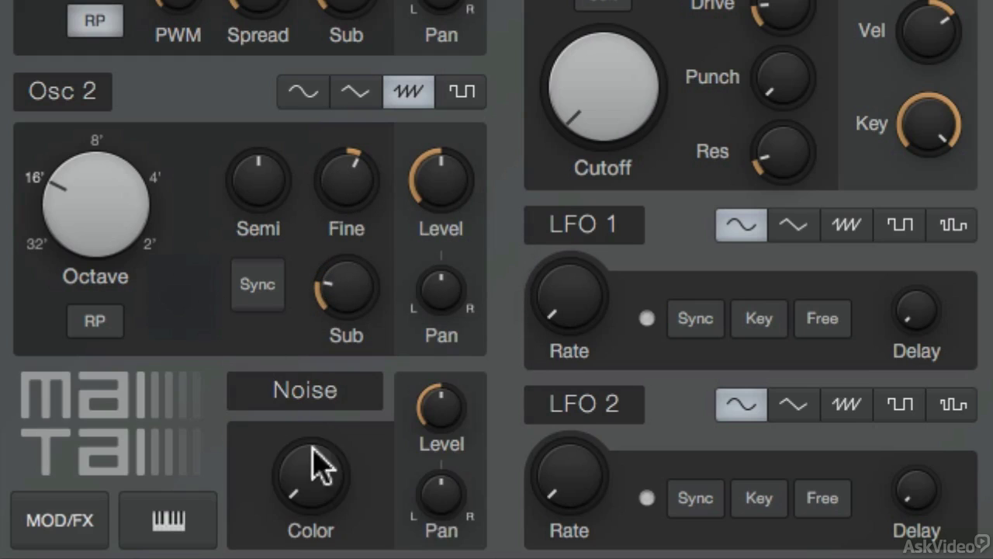
pyautogui.moveTo(319, 489); pyautogui.dragTo(272, 186)
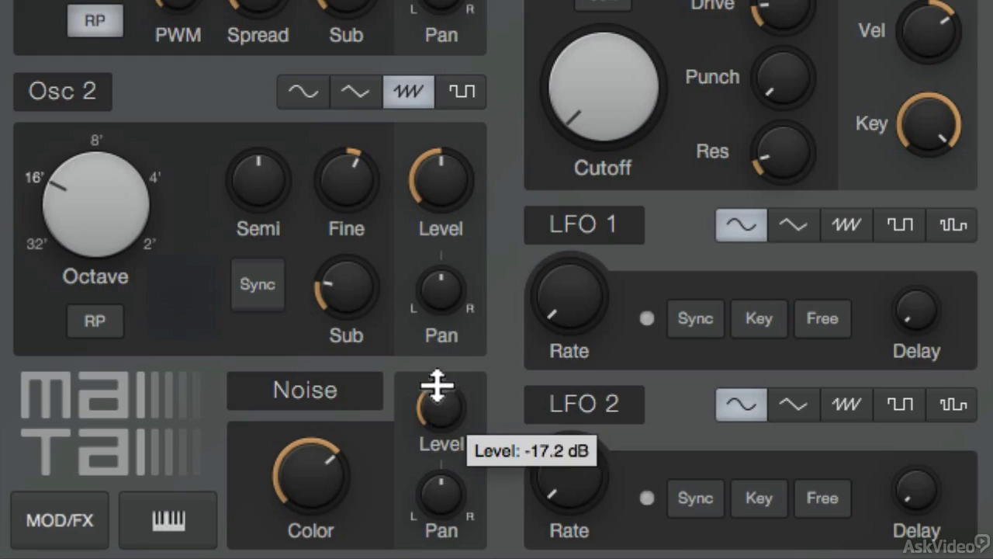
pyautogui.moveTo(437, 391)
pyautogui.mouseDown()
pyautogui.moveTo(426, 305)
pyautogui.moveTo(424, 397)
pyautogui.mouseUp()
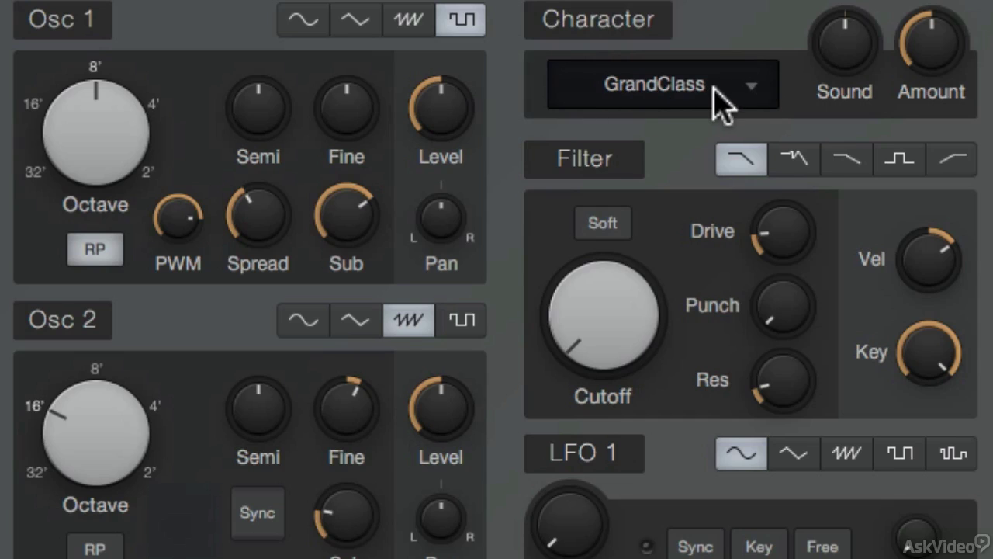
# Audition the Ardency (with more Amount), Talky and Harmonia character models, then choose GrandClass.
pyautogui.click(751, 99)
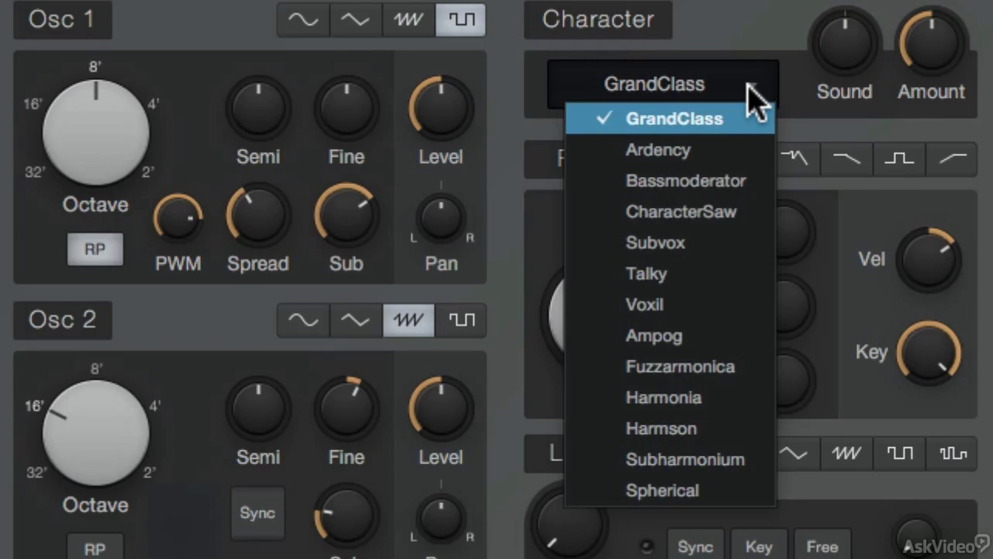
pyautogui.click(721, 153)
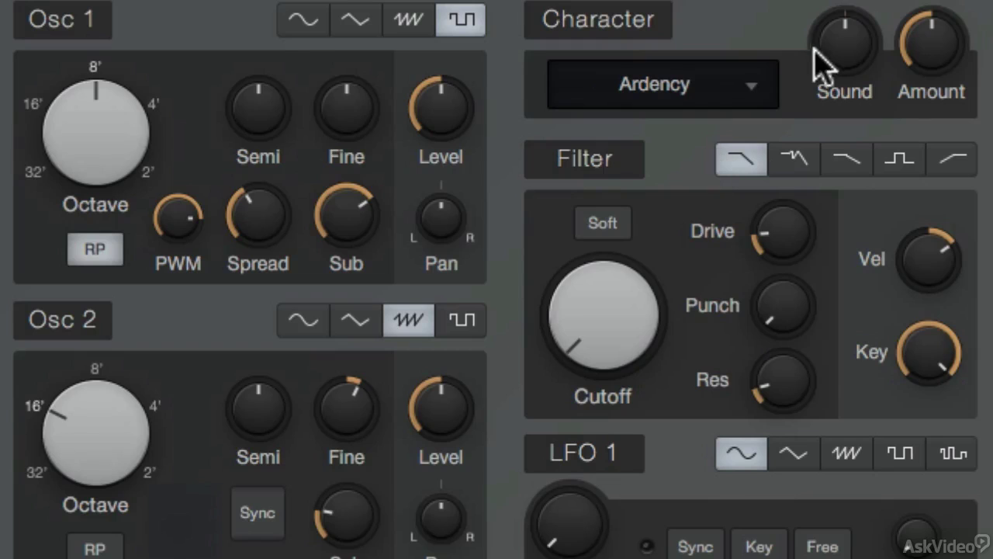
pyautogui.moveTo(947, 54); pyautogui.dragTo(944, 9)
pyautogui.click(757, 85)
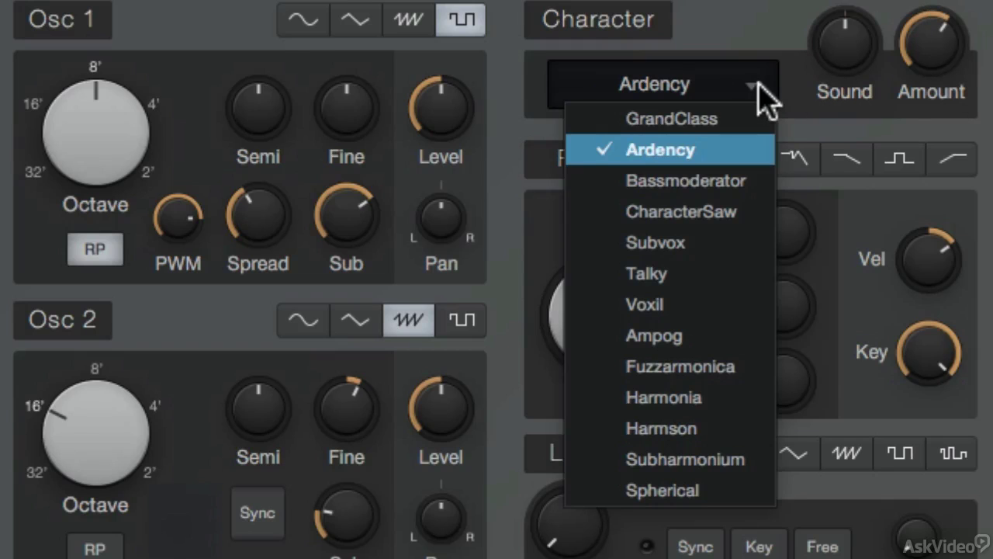
pyautogui.click(650, 275)
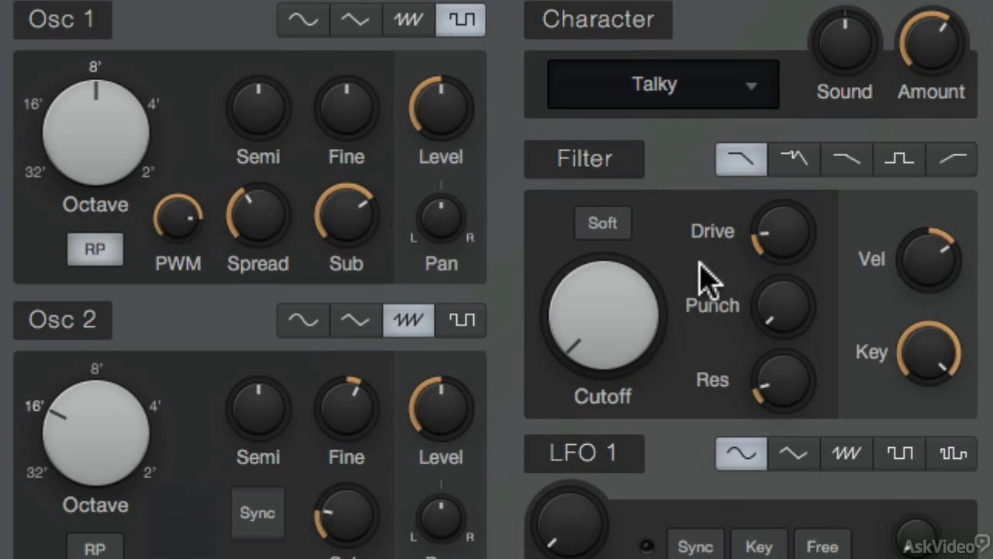
pyautogui.click(749, 82)
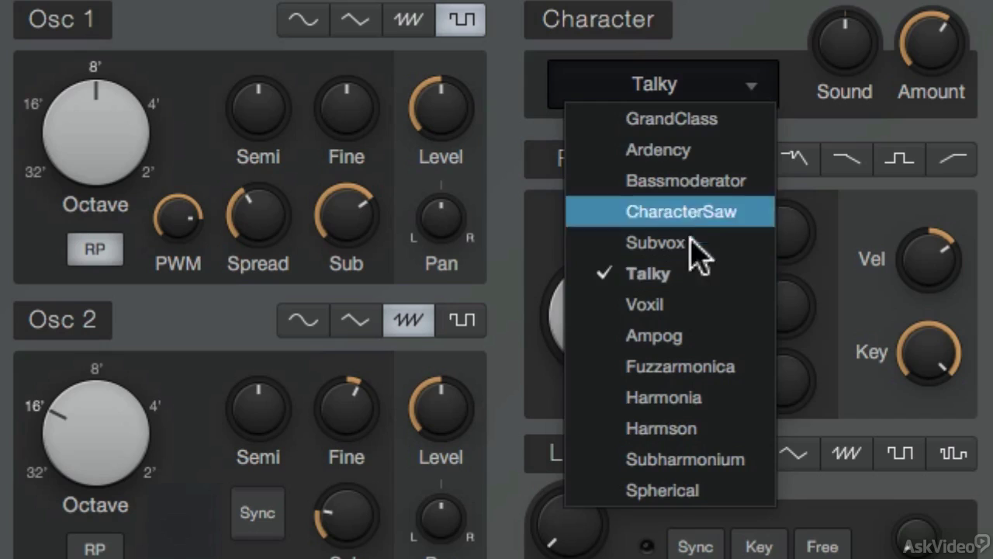
pyautogui.click(707, 394)
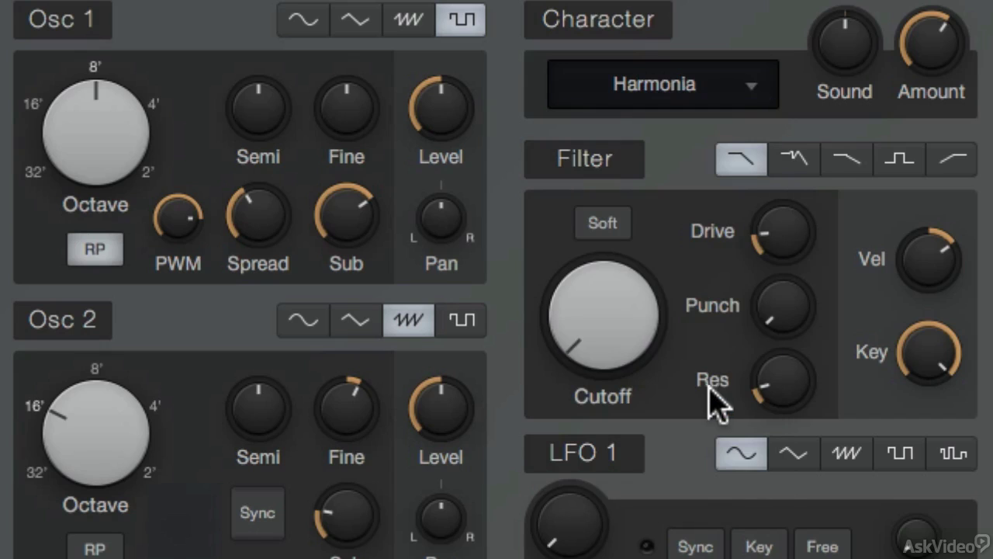
pyautogui.click(737, 86)
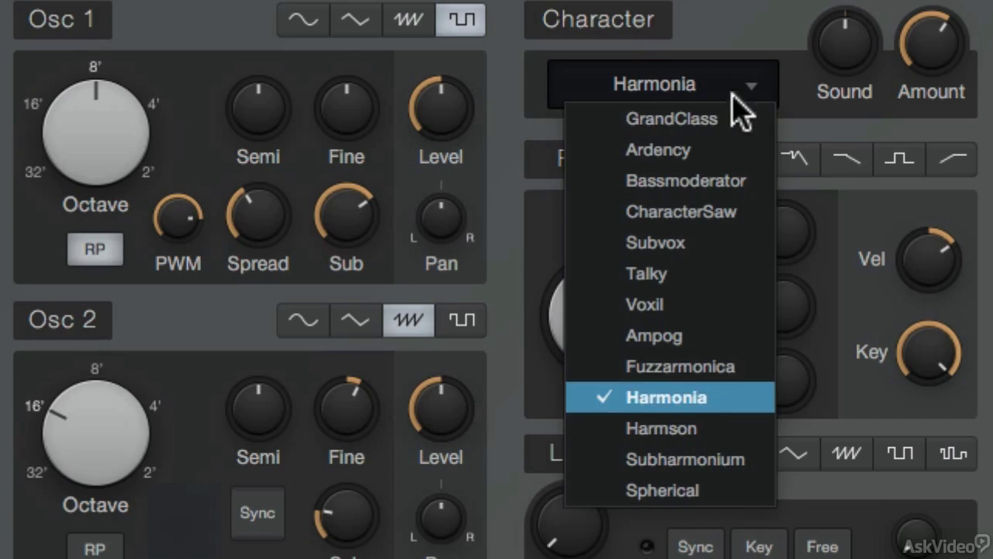
pyautogui.click(724, 120)
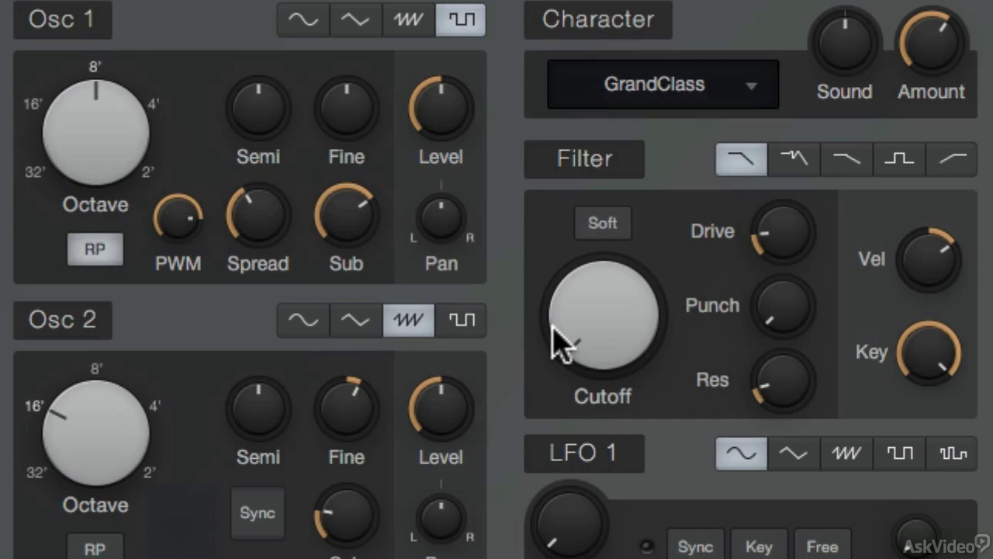
# Raise cutoff to about 306 Hz, resonance to 37 %, drive to 27.5 % and punch to 11.5 %, and halve key tracking.
pyautogui.moveTo(603, 317)
pyautogui.moveTo(604, 316)
pyautogui.mouseDown()
pyautogui.moveTo(567, 85)
pyautogui.moveTo(594, 302)
pyautogui.mouseUp()
pyautogui.moveTo(780, 364)
pyautogui.moveTo(780, 365); pyautogui.dragTo(781, 300)
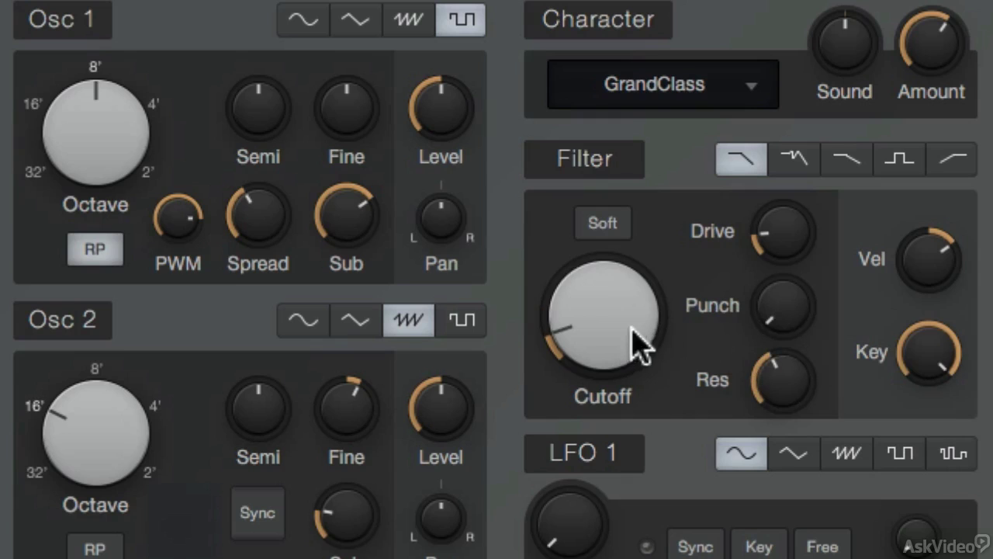
pyautogui.moveTo(641, 344); pyautogui.dragTo(618, 318)
pyautogui.moveTo(779, 233); pyautogui.dragTo(786, 194)
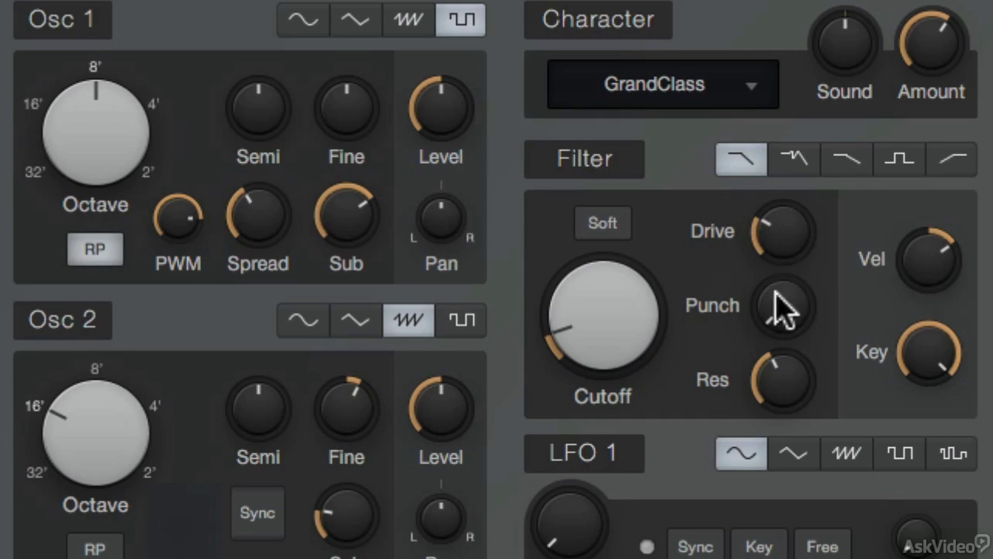
pyautogui.moveTo(779, 308); pyautogui.dragTo(776, 252)
pyautogui.moveTo(933, 269)
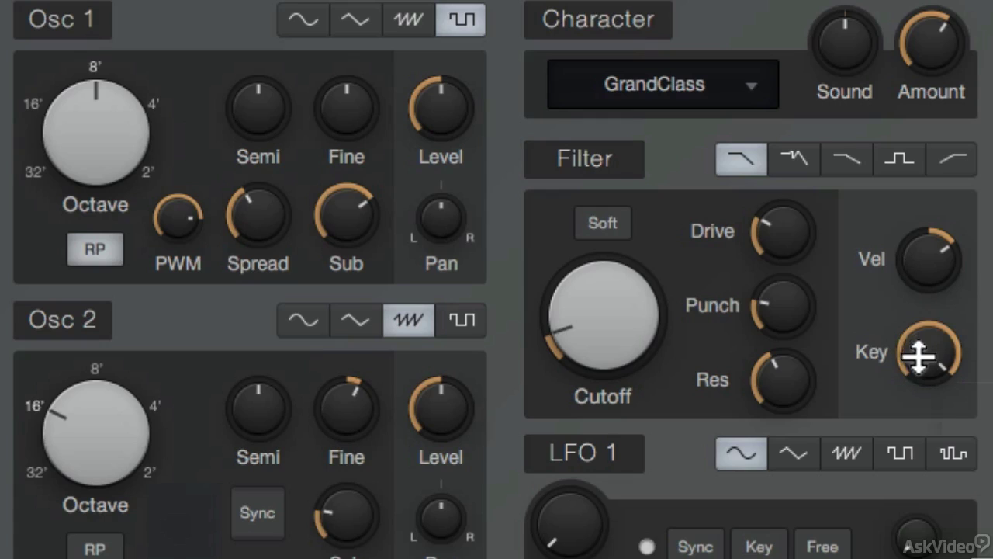
pyautogui.moveTo(920, 356); pyautogui.dragTo(900, 282)
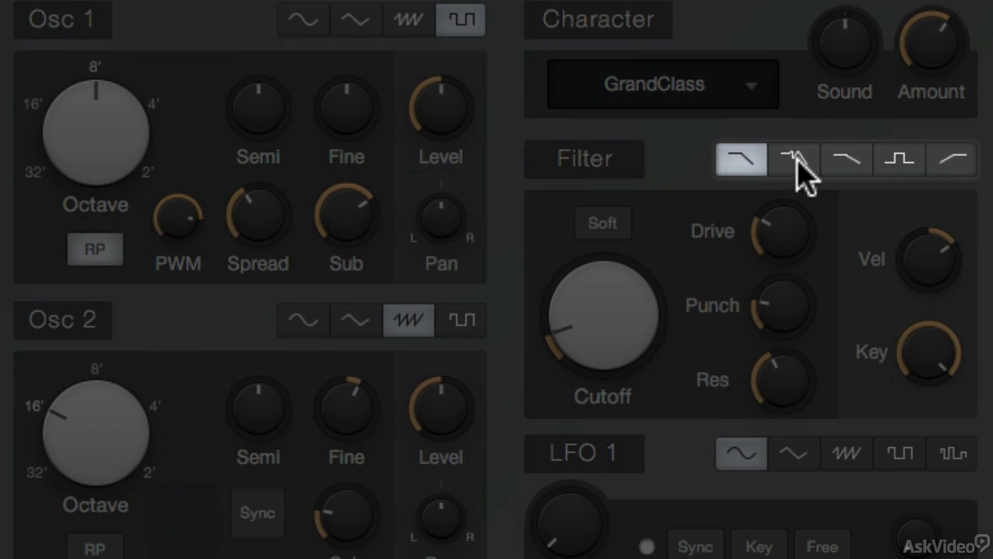
# Audition filter types 2 through 5, then set the cutoff to 143.2 Hz.
pyautogui.click(801, 169)
pyautogui.click(852, 171)
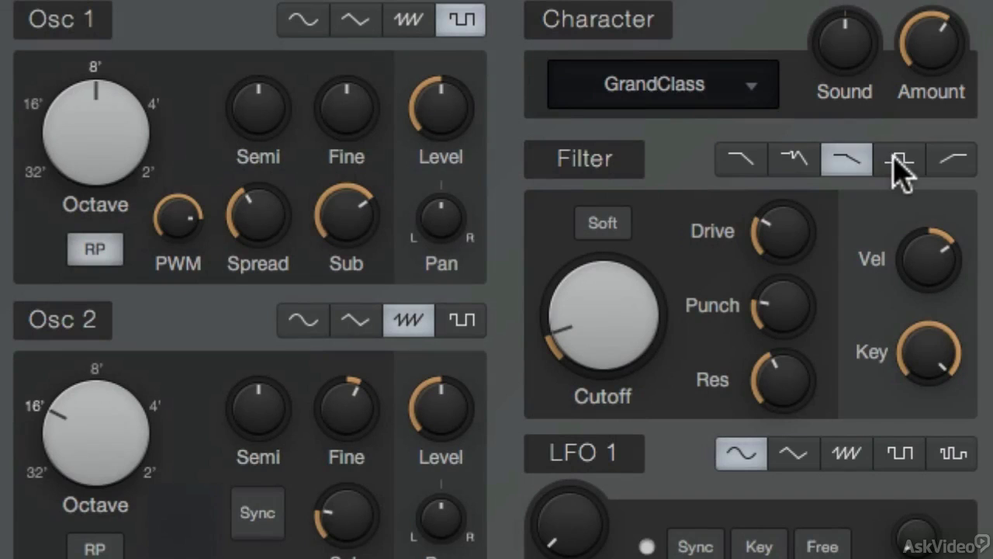
pyautogui.click(900, 172)
pyautogui.click(965, 175)
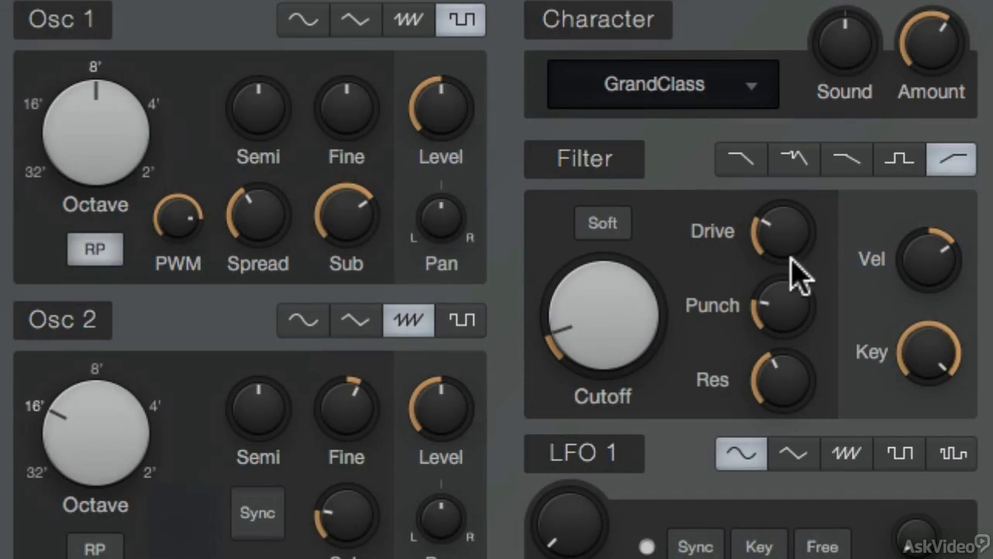
pyautogui.moveTo(640, 336); pyautogui.dragTo(614, 306)
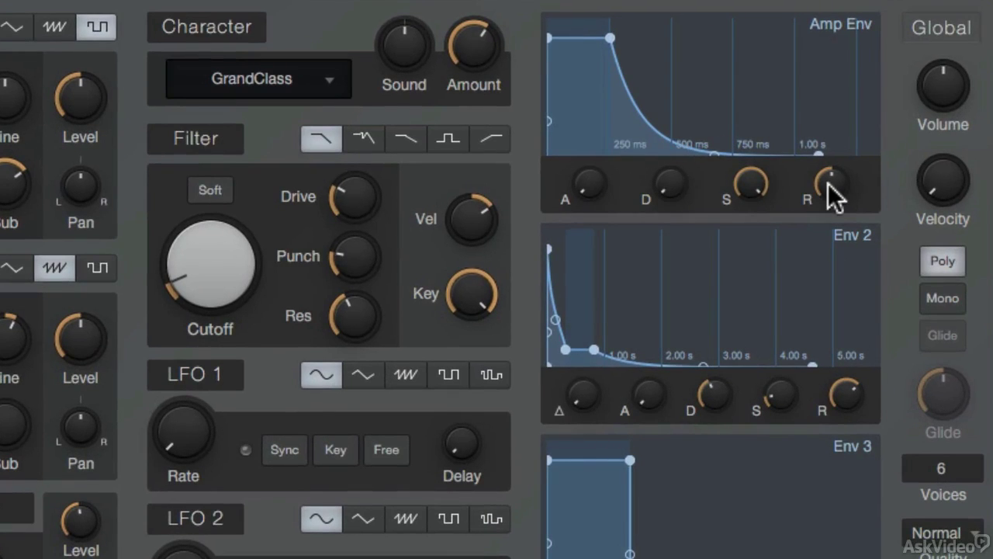
# Turn the Amp Env Release down from 843 ms to 19.2 ms.
pyautogui.moveTo(824, 184)
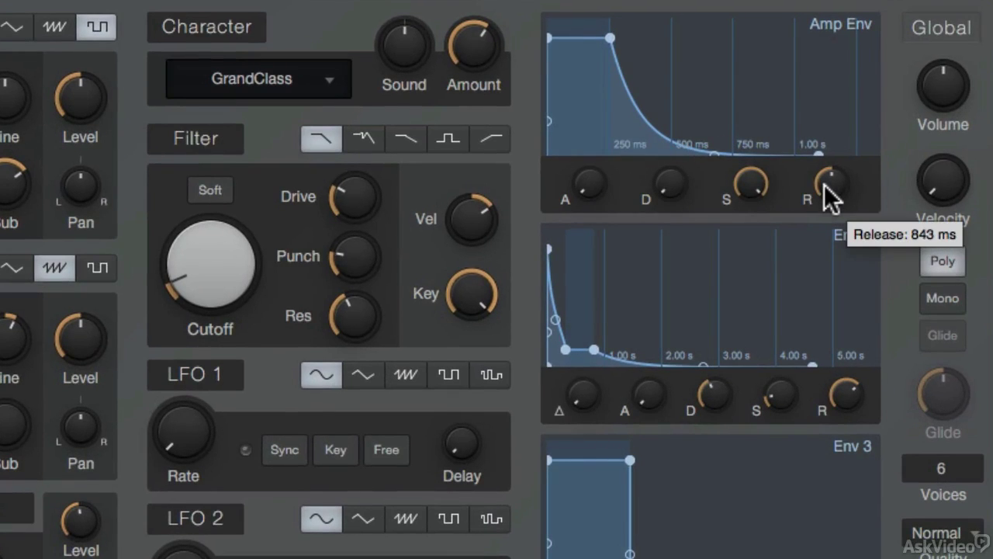
pyautogui.moveTo(824, 184); pyautogui.dragTo(760, 192)
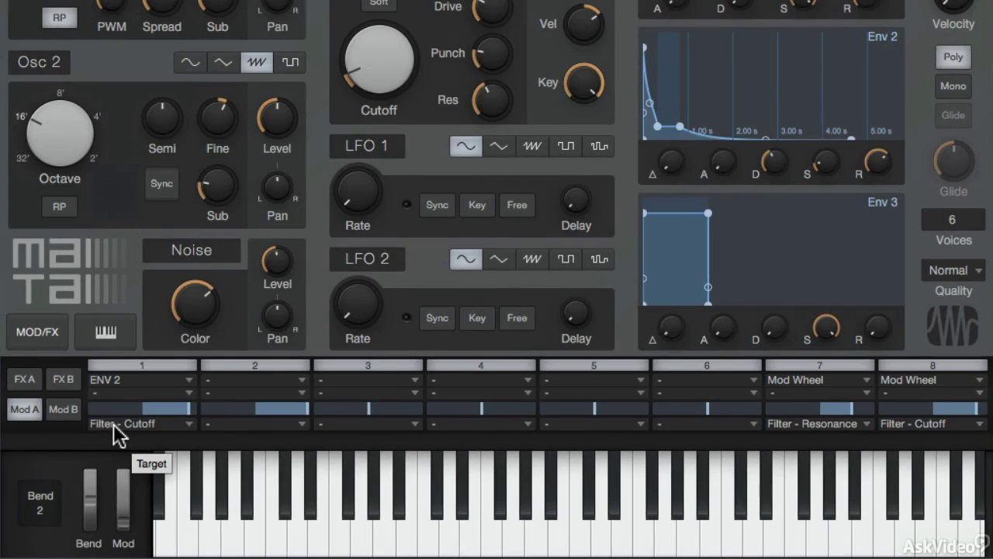
# Drop the filter cutoff to 20 Hz and test the Env 2 attack, returning it to about 1 ms.
pyautogui.moveTo(383, 75); pyautogui.dragTo(385, 96)
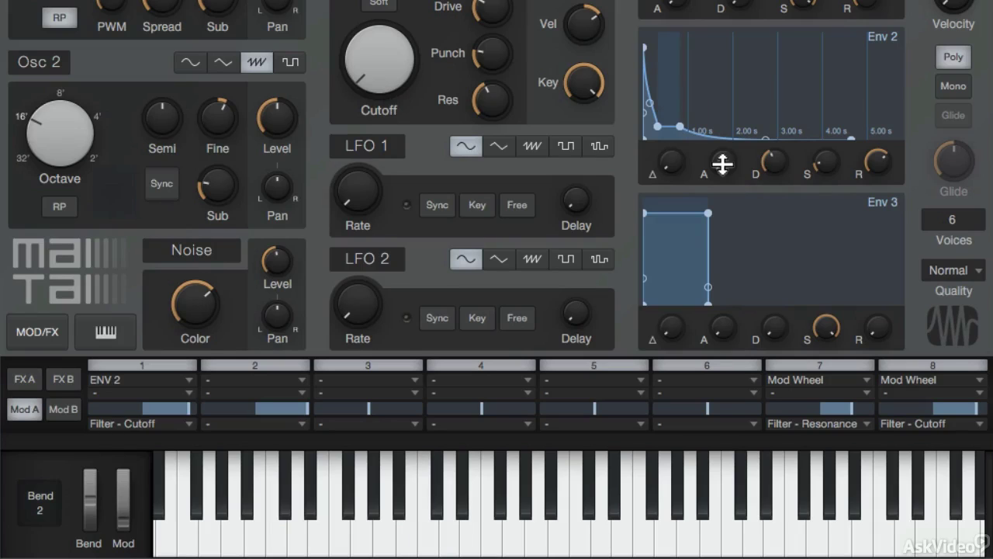
pyautogui.moveTo(722, 162); pyautogui.dragTo(713, 42)
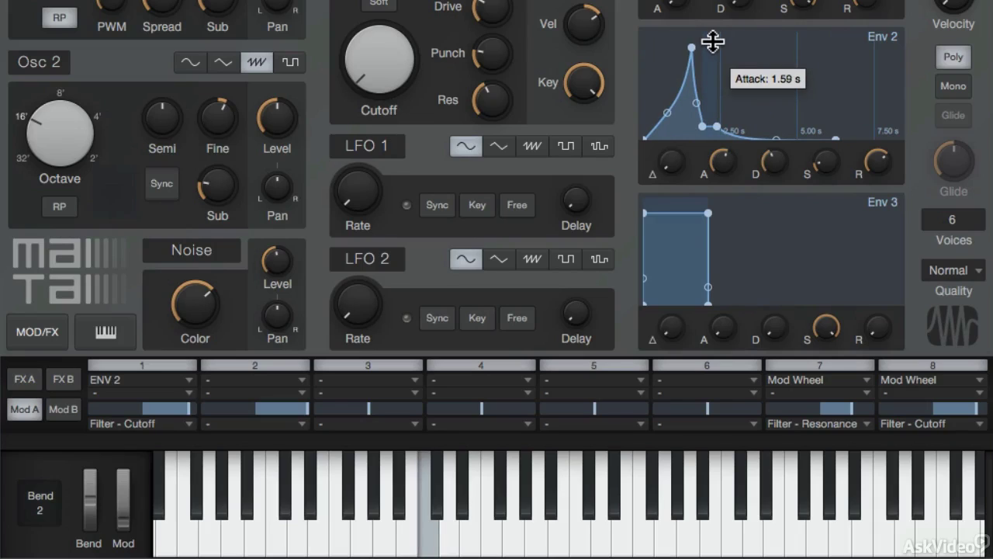
pyautogui.moveTo(713, 42); pyautogui.dragTo(710, 162)
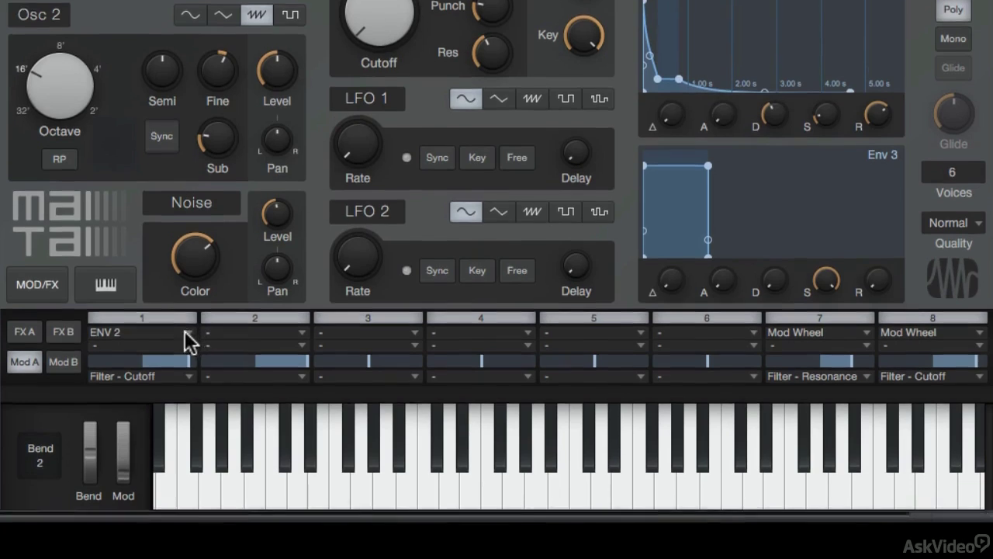
# Keep slot 1's ENV 2 to Filter - Cutoff routing and increase its modulation amount.
pyautogui.click(187, 378)
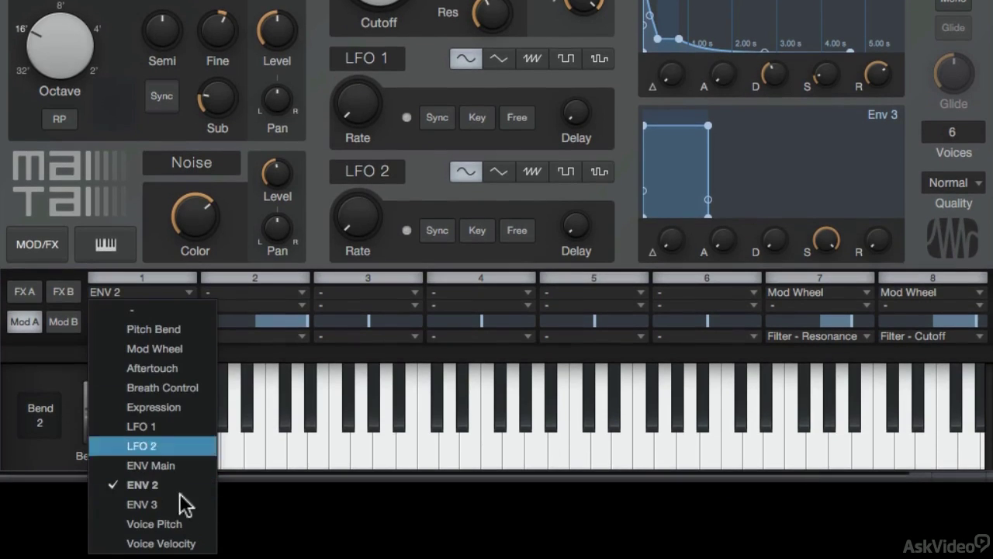
pyautogui.click(144, 255)
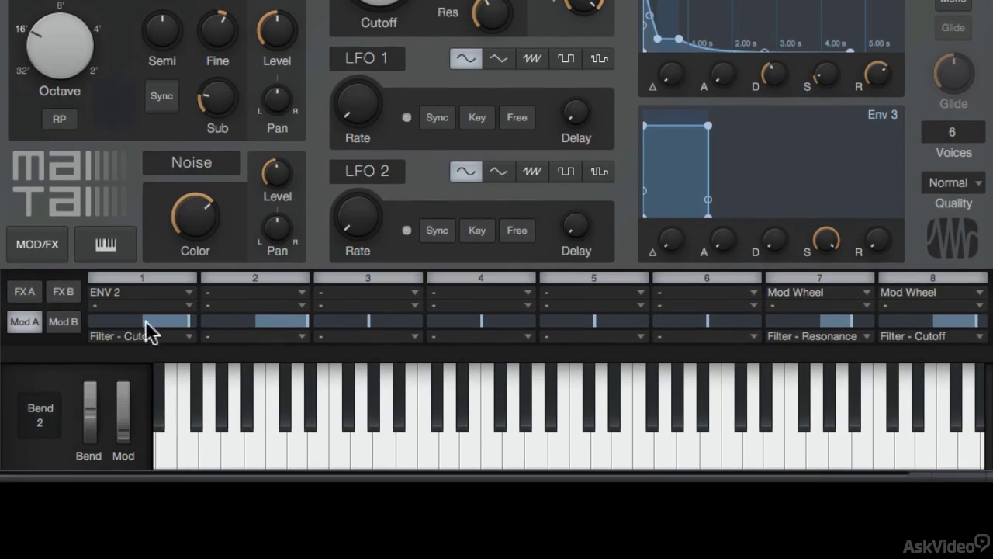
pyautogui.click(152, 334)
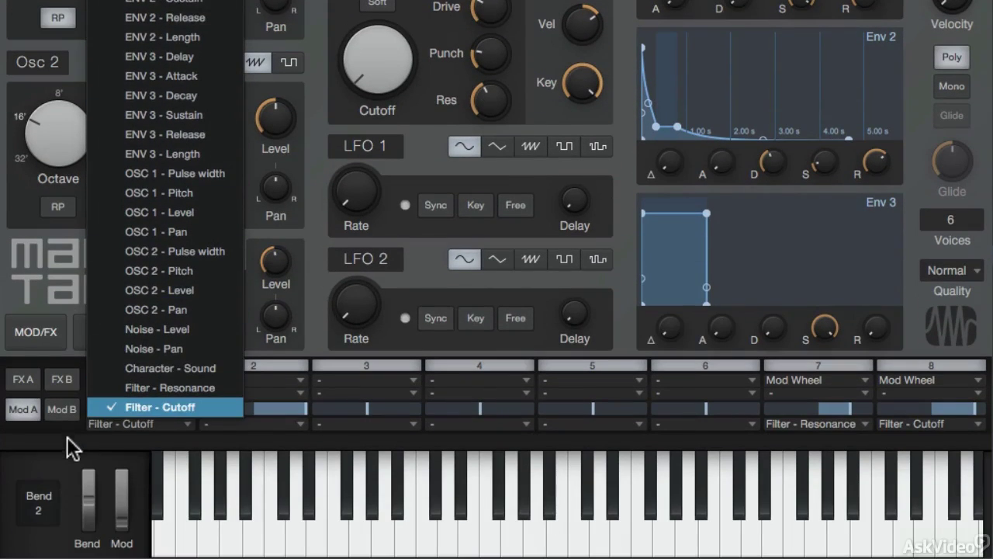
pyautogui.click(69, 438)
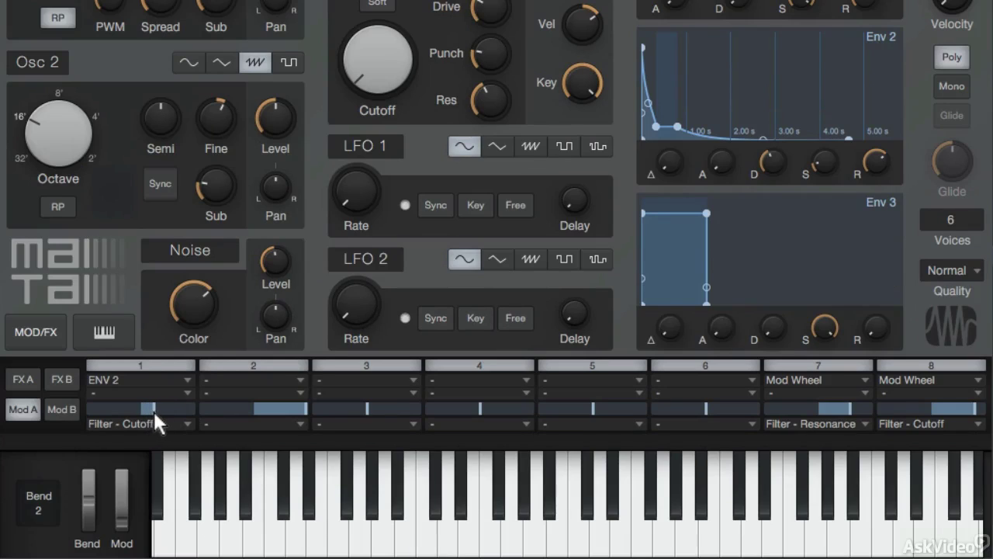
pyautogui.moveTo(153, 409); pyautogui.dragTo(182, 407)
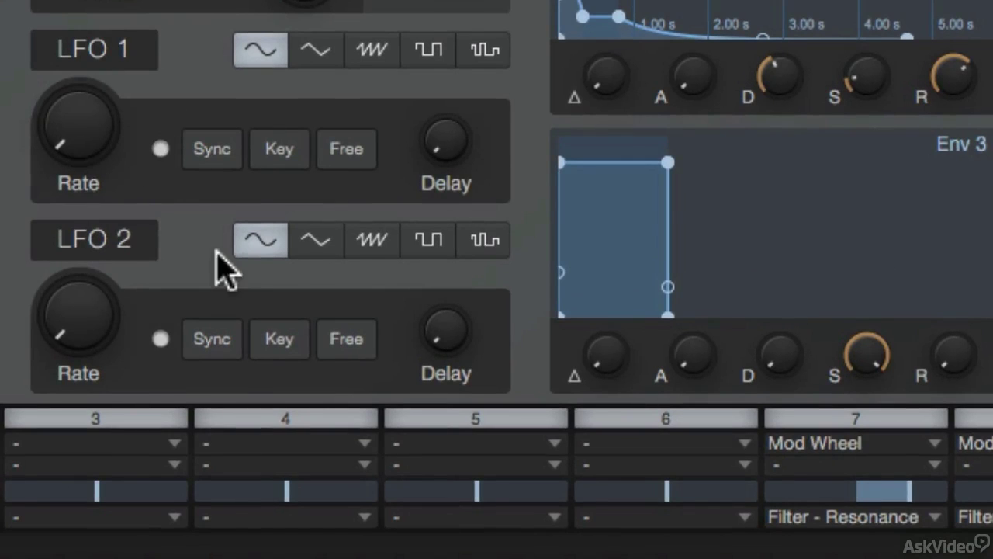
# Raise the LFO 1 Rate knob to 0.34 Hz.
pyautogui.moveTo(89, 138); pyautogui.dragTo(55, 0)
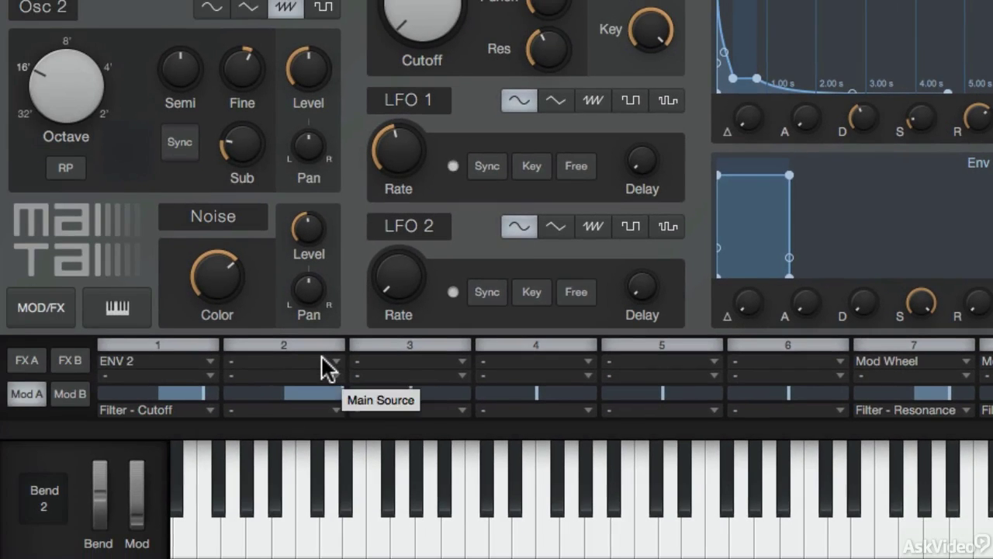
# Route LFO 1 to Filter - Cutoff in modulation slot 2 and slow LFO 1 to 0.77 Hz.
pyautogui.click(321, 358)
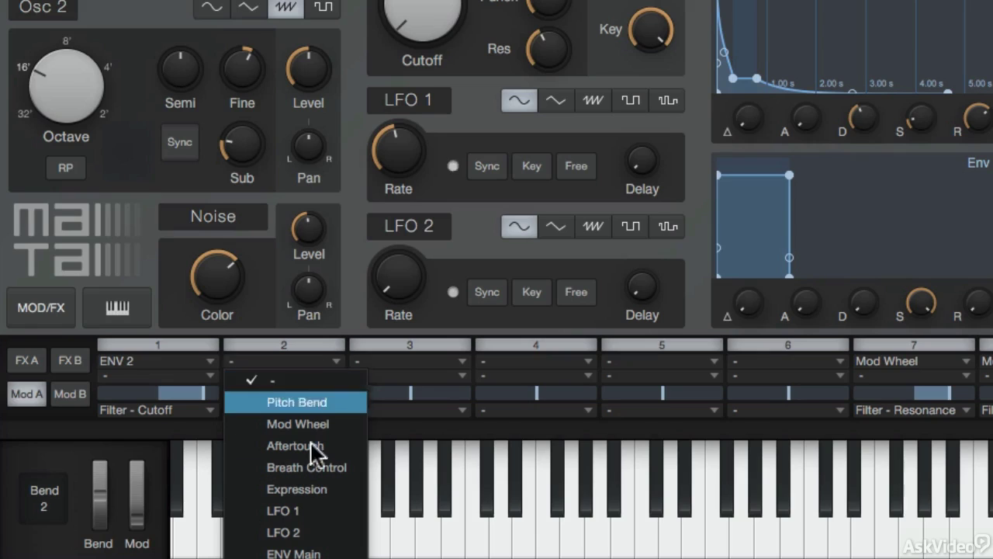
pyautogui.click(318, 513)
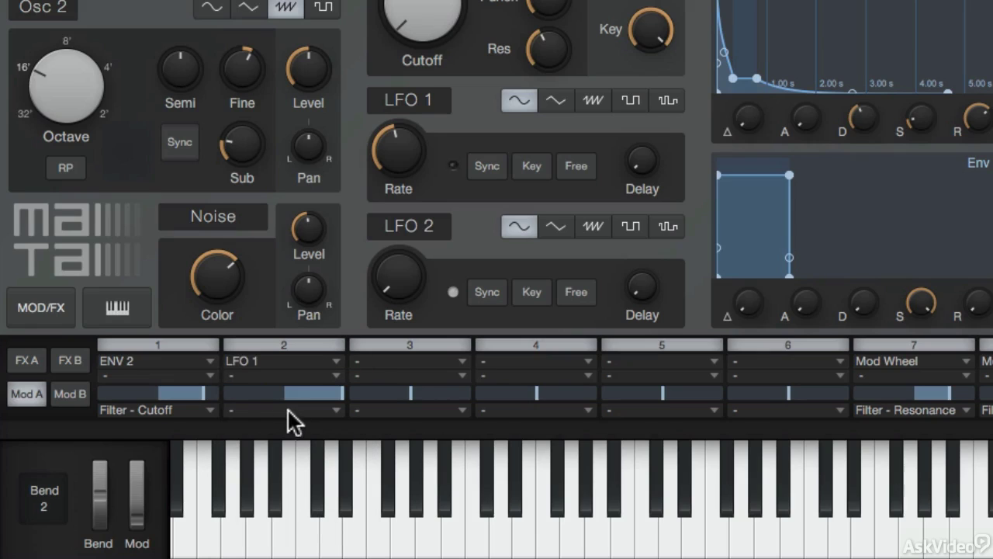
pyautogui.click(288, 411)
pyautogui.click(295, 392)
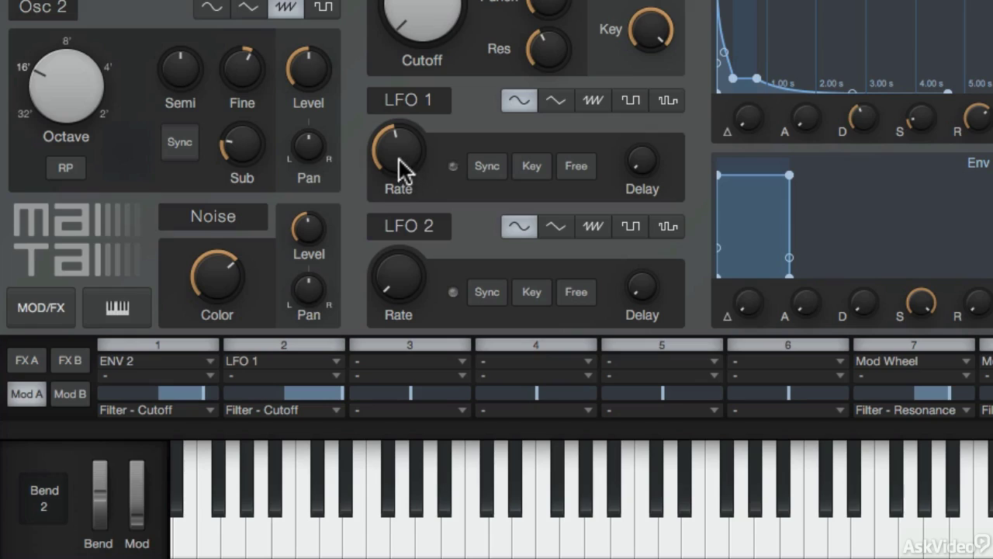
pyautogui.moveTo(398, 158); pyautogui.dragTo(400, 192)
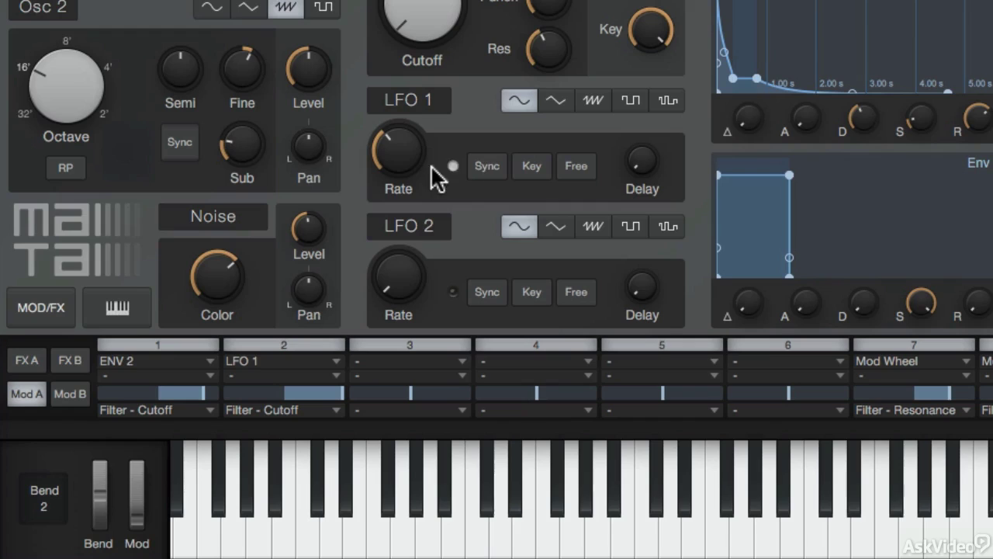
# Sync LFO 1 to the song tempo and set its rate to 4 Bars.
pyautogui.click(485, 167)
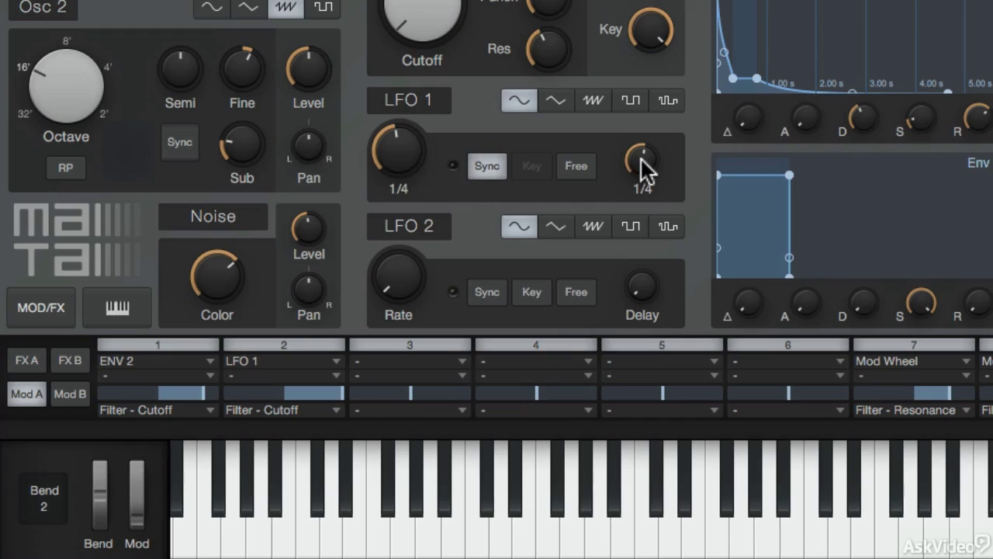
pyautogui.moveTo(408, 153); pyautogui.dragTo(404, 100)
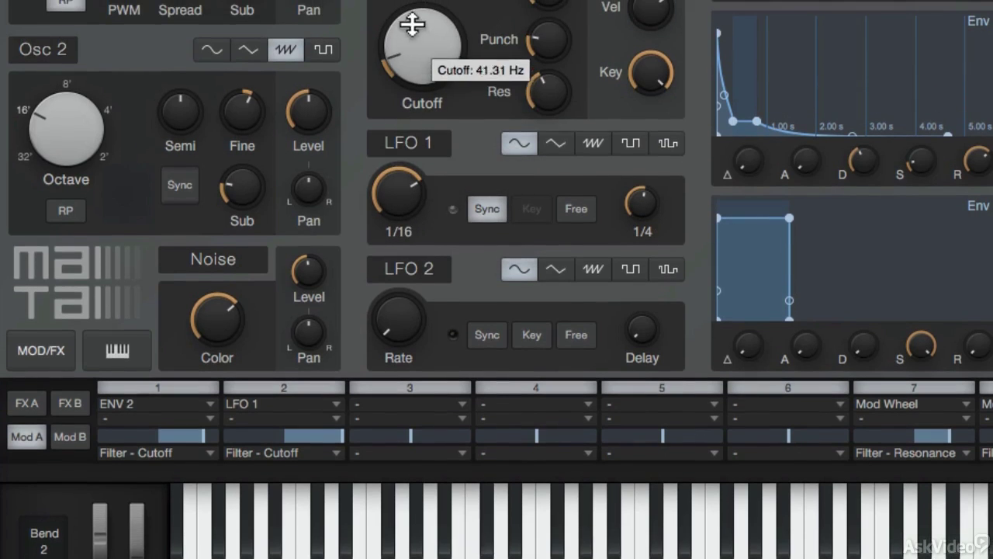
pyautogui.moveTo(394, 195); pyautogui.dragTo(428, 299)
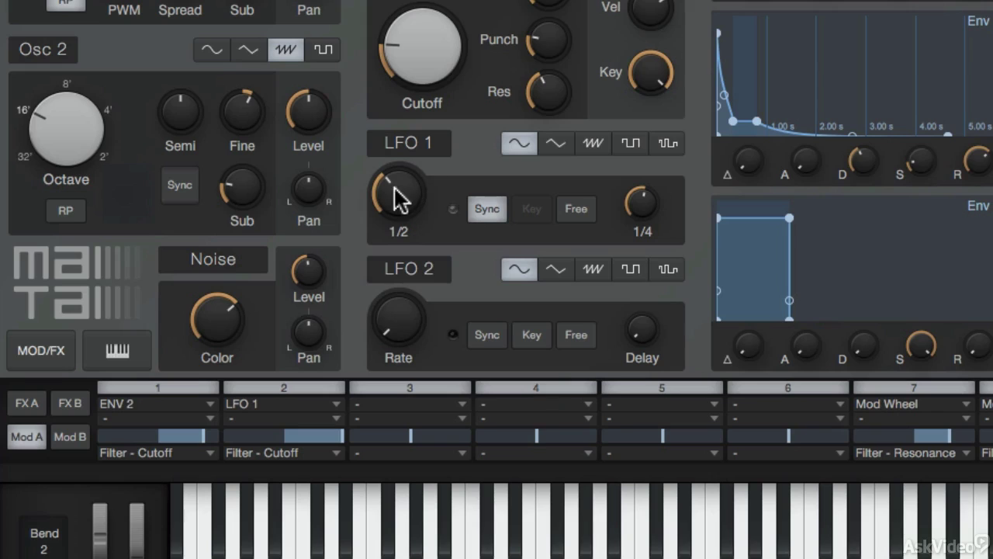
pyautogui.moveTo(397, 198); pyautogui.dragTo(384, 299)
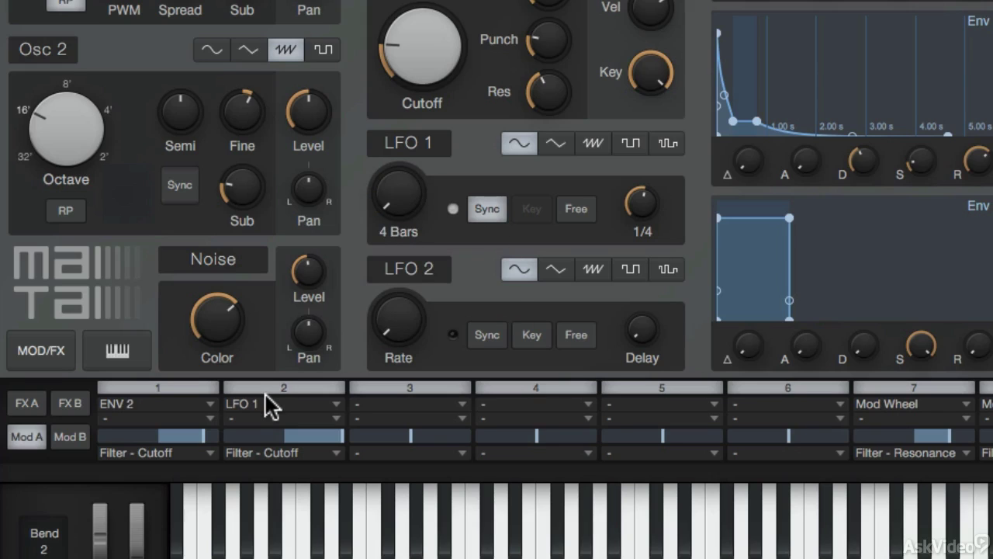
# Clear modulation slot 2's LFO 1 source and its Filter - Cutoff destination.
pyautogui.click(272, 404)
pyautogui.click(295, 421)
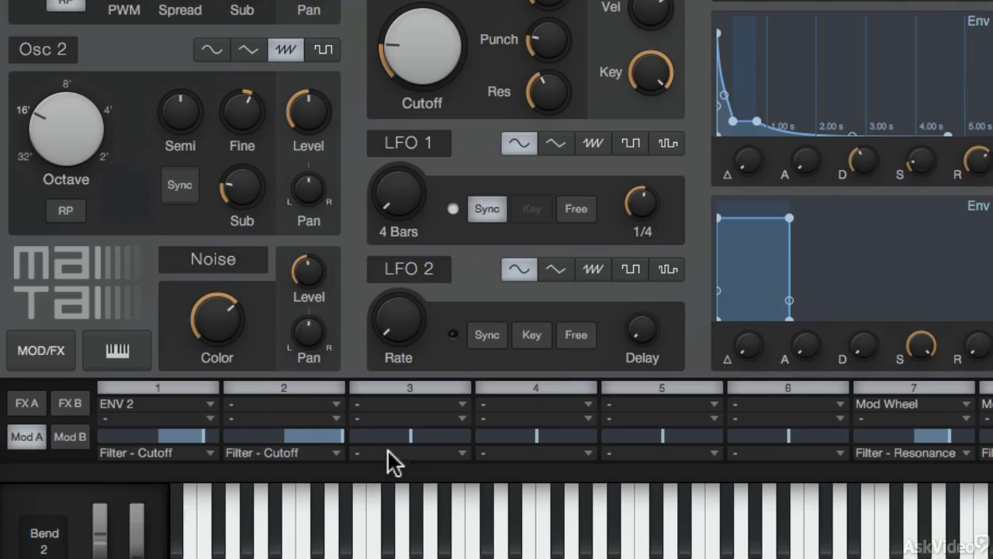
pyautogui.click(339, 452)
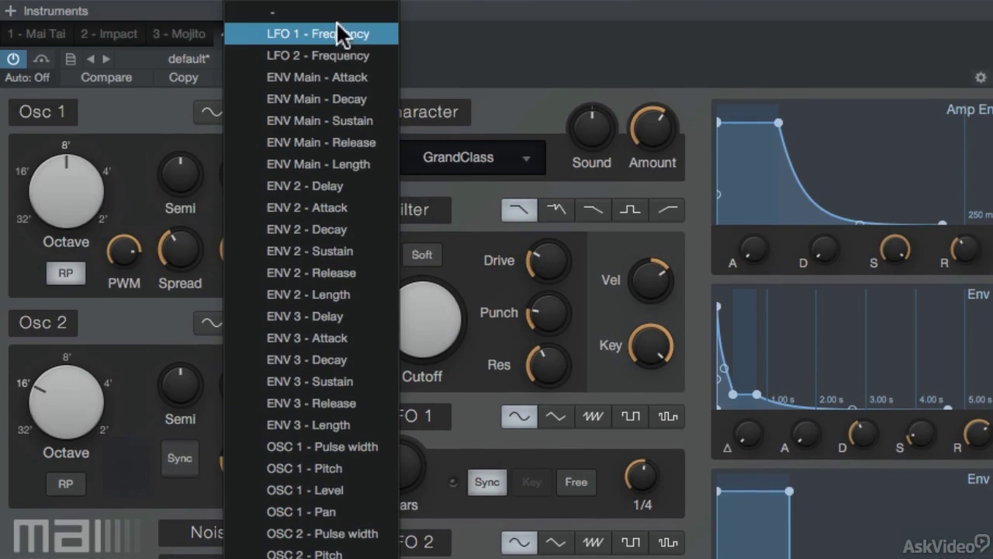
pyautogui.click(342, 31)
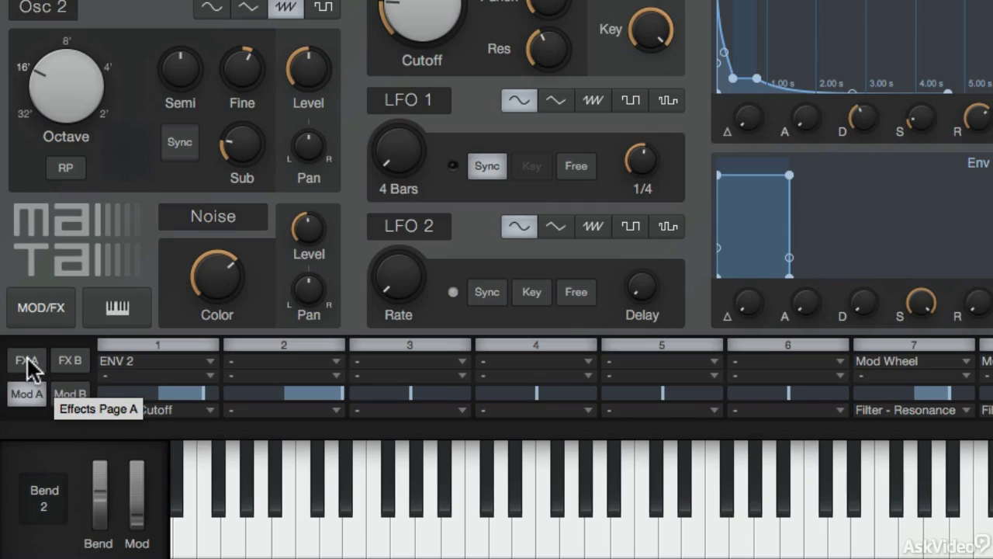
# Enable the FX A Modulation effect with 90% depth and nudge cutoff to about 94 Hz.
pyautogui.click(30, 363)
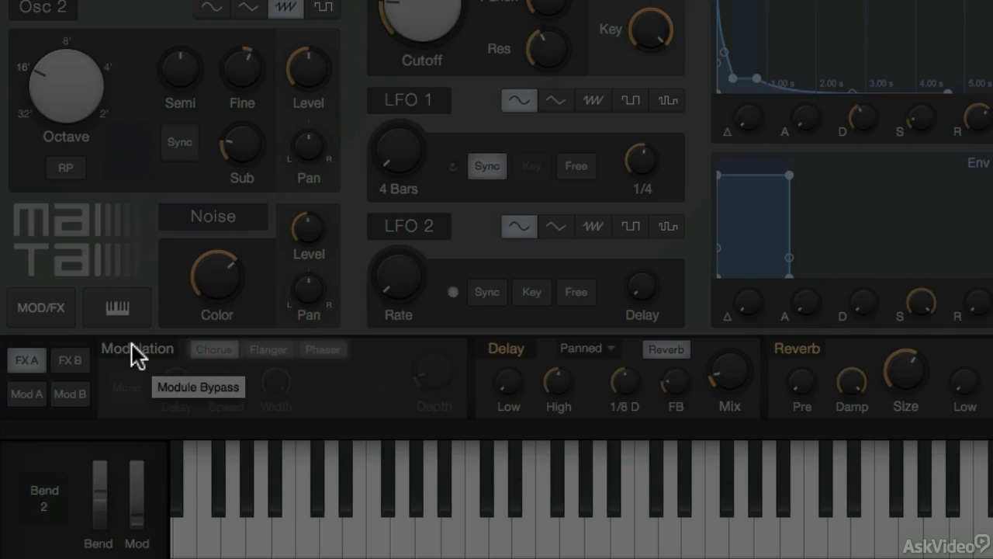
pyautogui.click(132, 346)
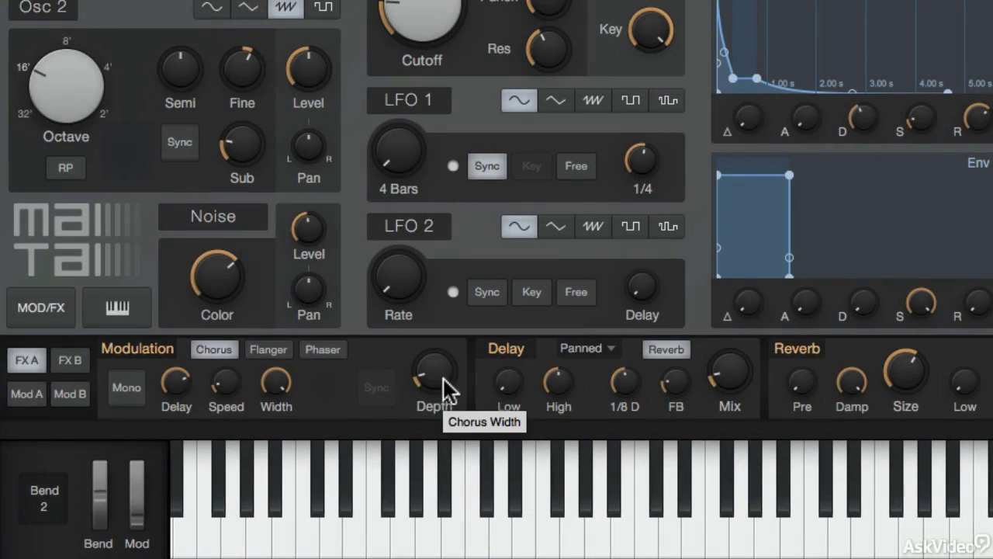
pyautogui.moveTo(444, 382); pyautogui.dragTo(421, 223)
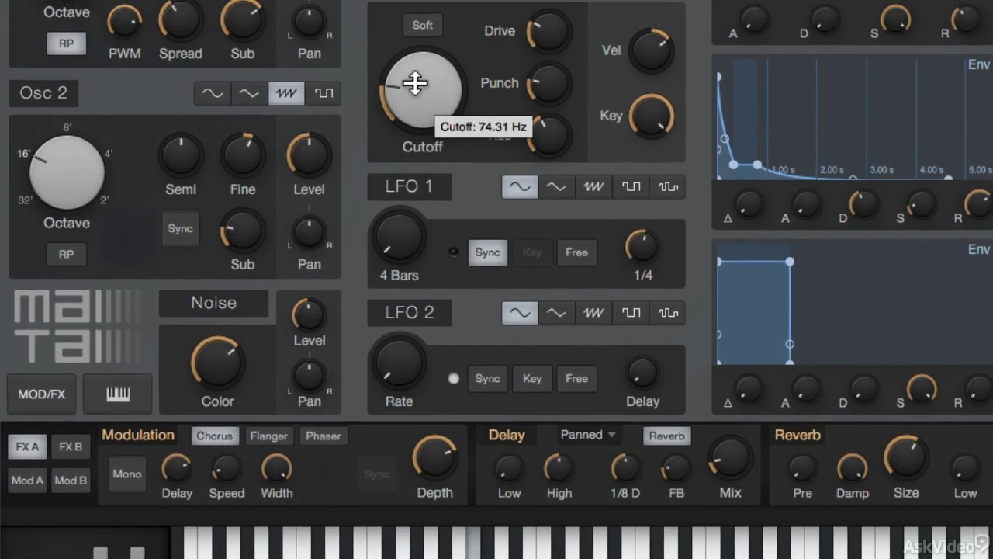
pyautogui.moveTo(415, 83); pyautogui.dragTo(412, 85)
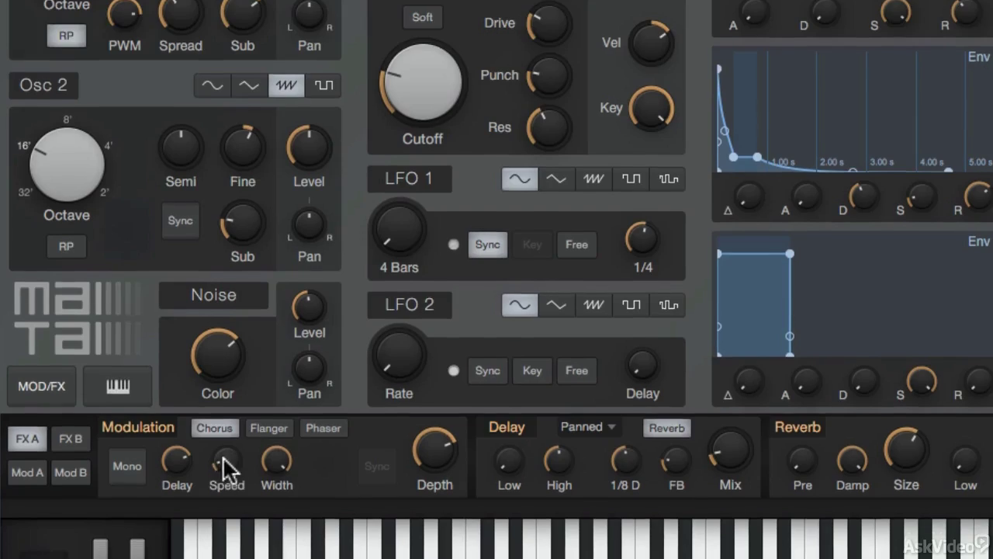
# Try Flanger at rate 3.35, switch to Phaser, and raise filter cutoff to 138.4 Hz.
pyautogui.click(266, 425)
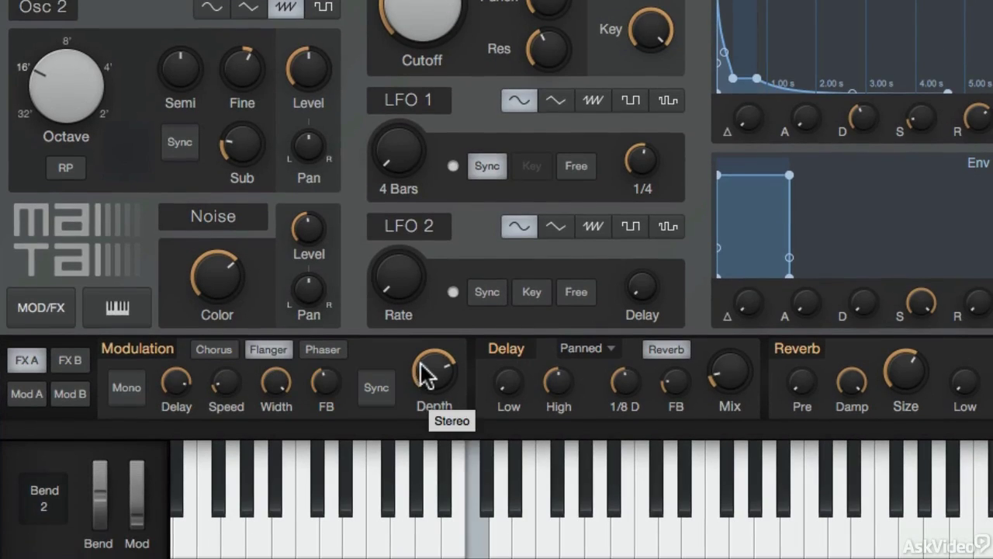
pyautogui.moveTo(233, 392); pyautogui.dragTo(204, 224)
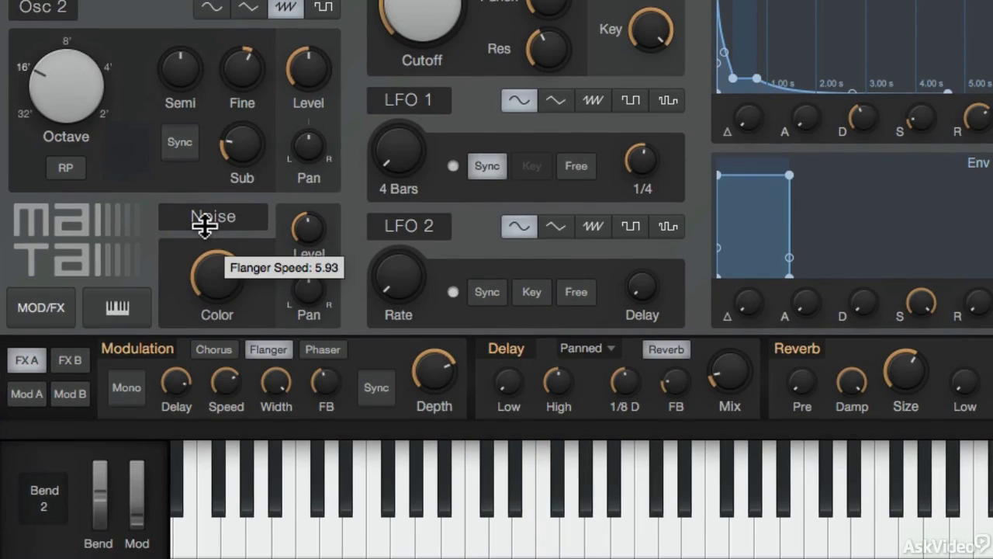
pyautogui.click(322, 351)
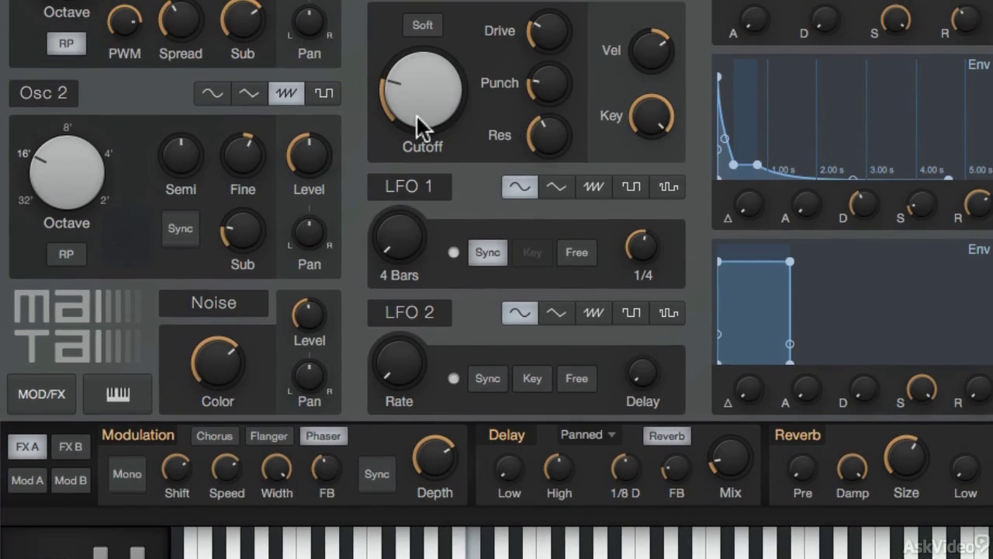
pyautogui.moveTo(412, 40); pyautogui.dragTo(416, 18)
pyautogui.moveTo(417, 105); pyautogui.dragTo(417, 105)
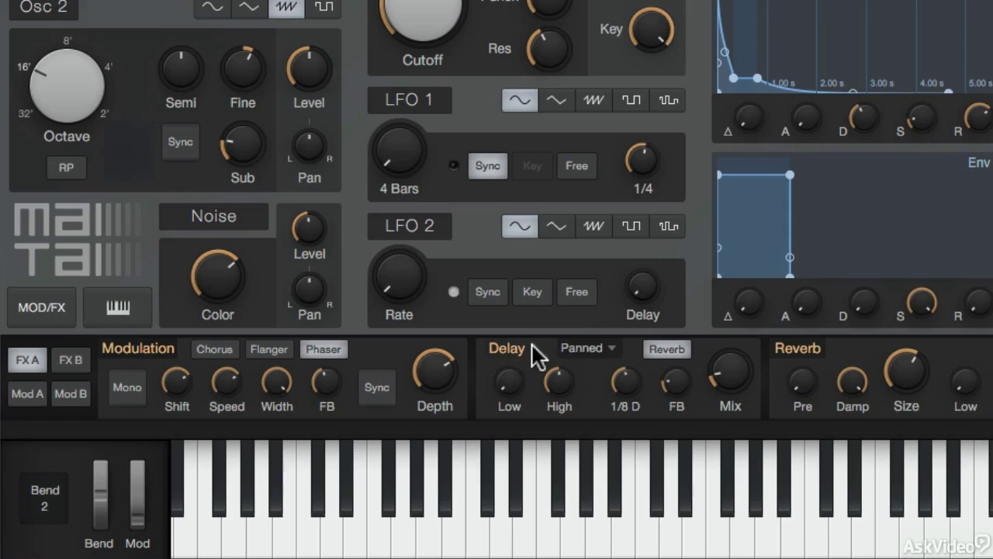
# Raise the delay mix to about 17% in Panned mode and the reverb mix to 80%.
pyautogui.moveTo(731, 370); pyautogui.dragTo(731, 322)
pyautogui.click(610, 349)
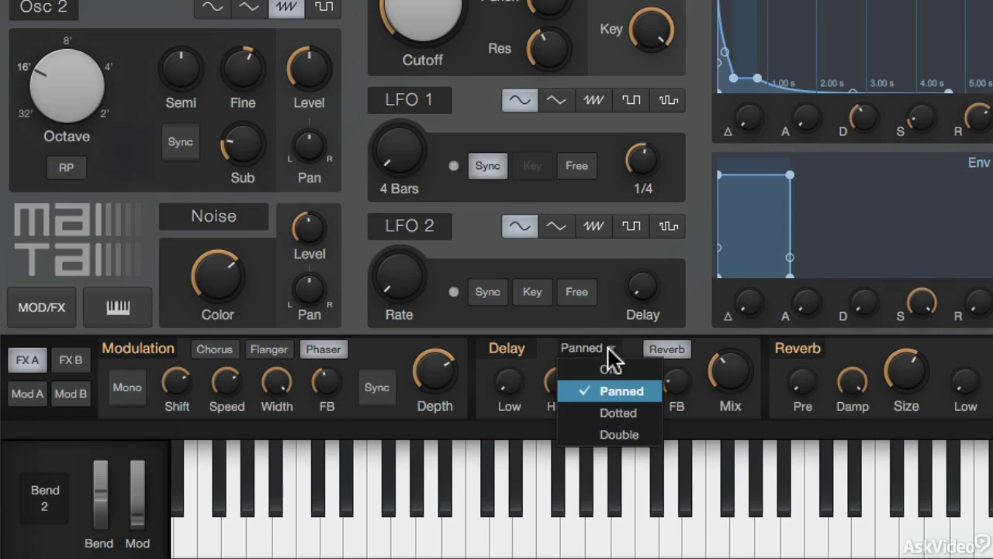
pyautogui.click(535, 395)
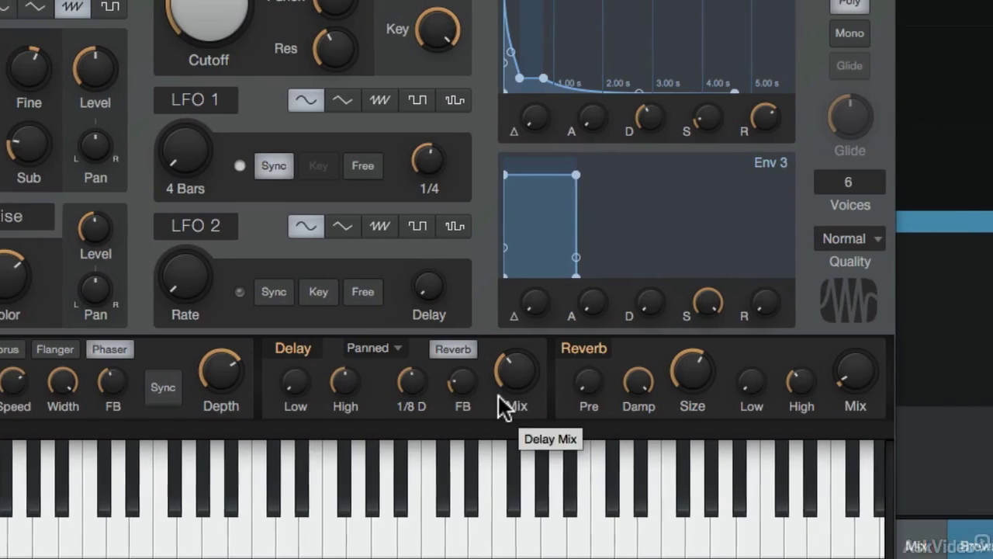
pyautogui.click(850, 361)
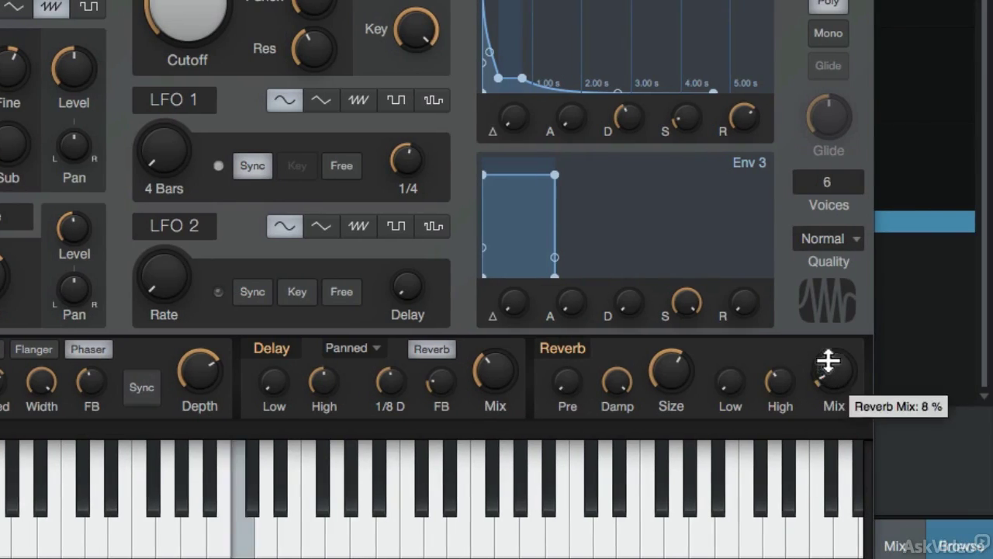
pyautogui.moveTo(829, 361); pyautogui.dragTo(780, 285)
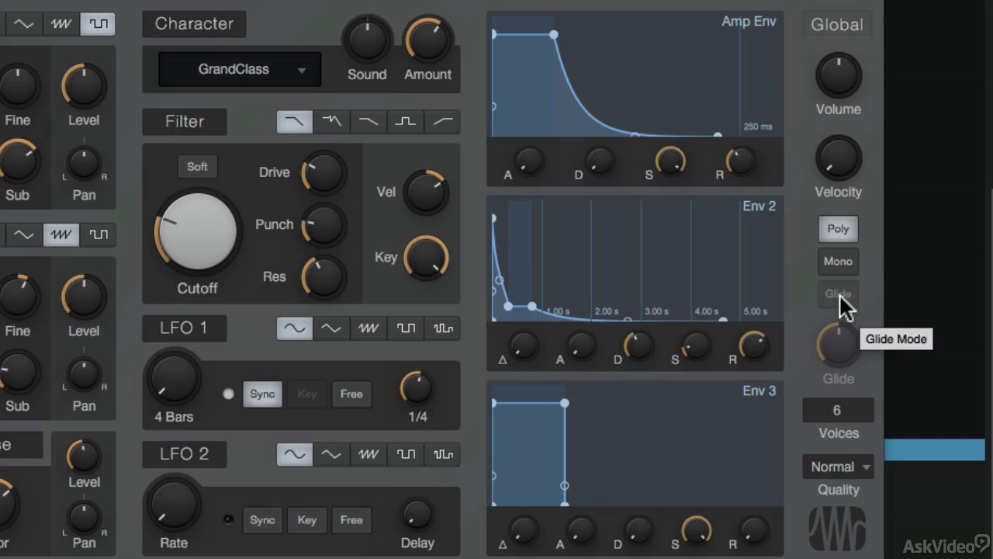
# Switch the Global voice mode to Mono and turn on Glide with about 593 ms glide time.
pyautogui.click(839, 266)
pyautogui.moveTo(835, 342)
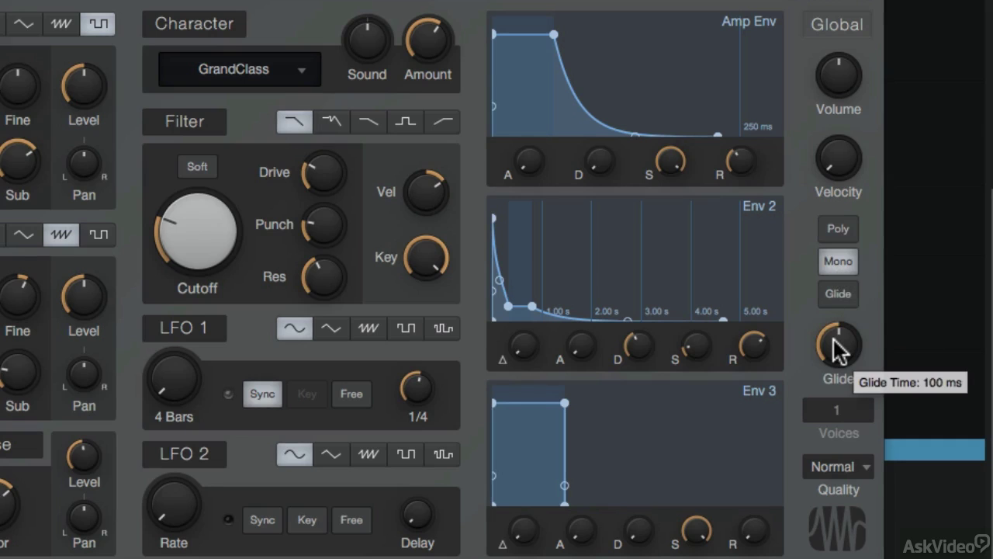
pyautogui.moveTo(831, 349); pyautogui.dragTo(831, 267)
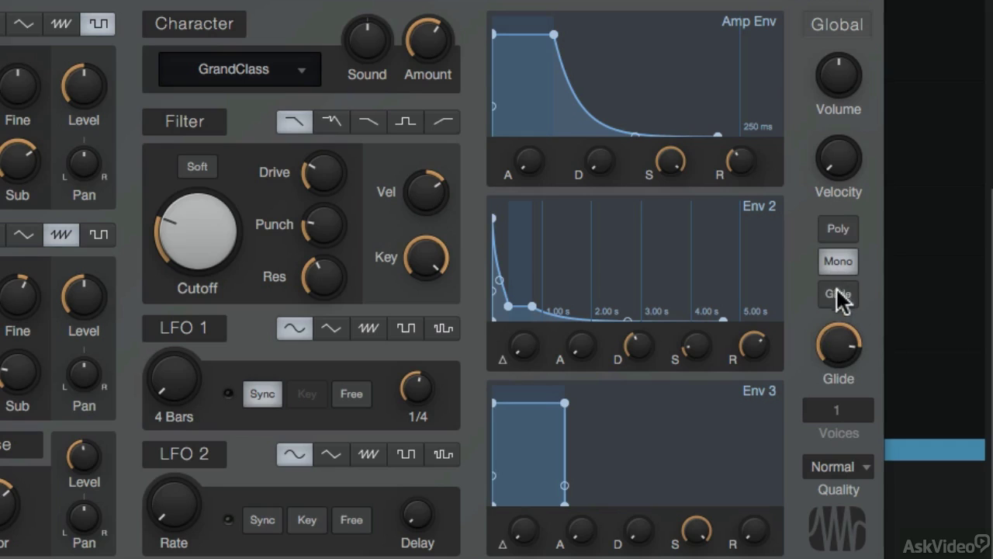
pyautogui.click(837, 293)
pyautogui.moveTo(843, 328)
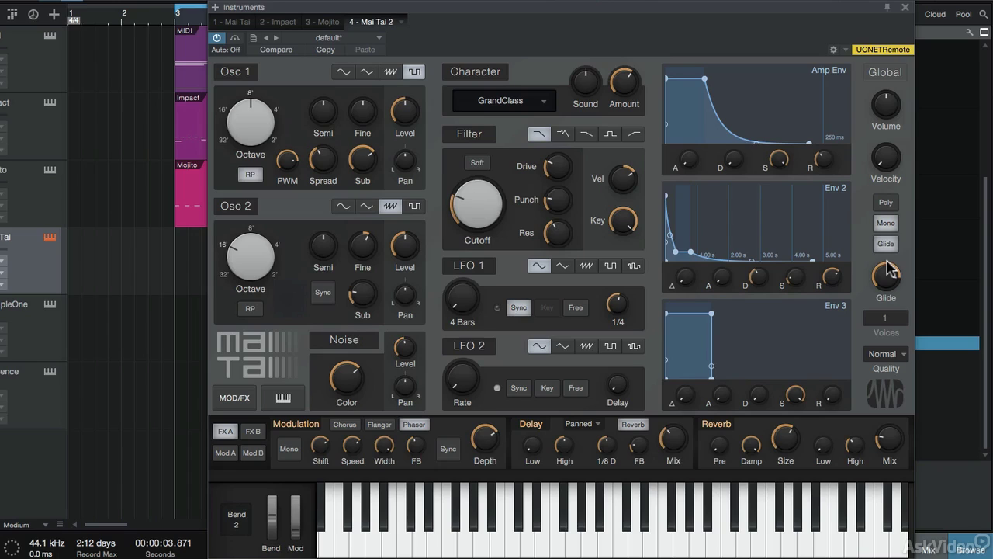
# Load the Beast preset from the Lead folder in the preset list.
pyautogui.click(368, 38)
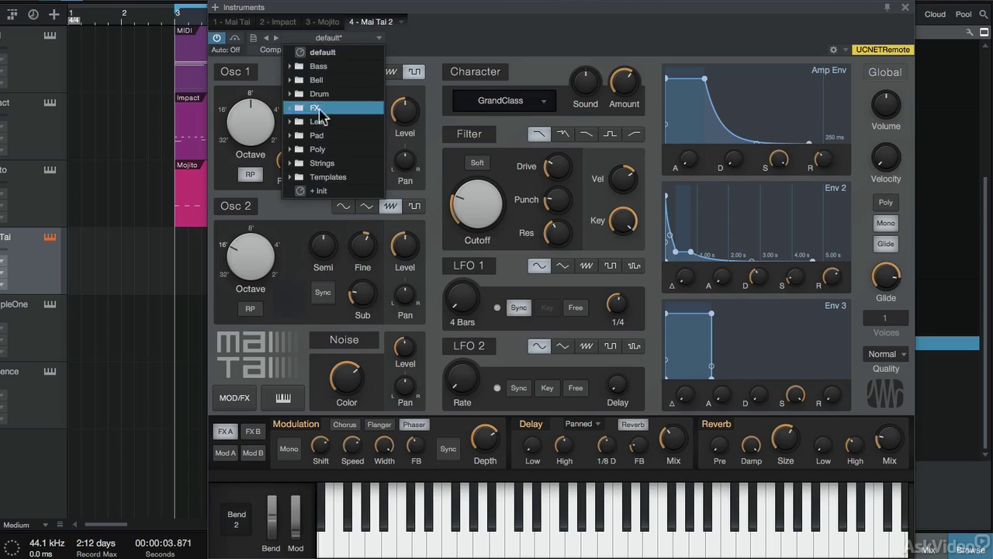
pyautogui.click(319, 121)
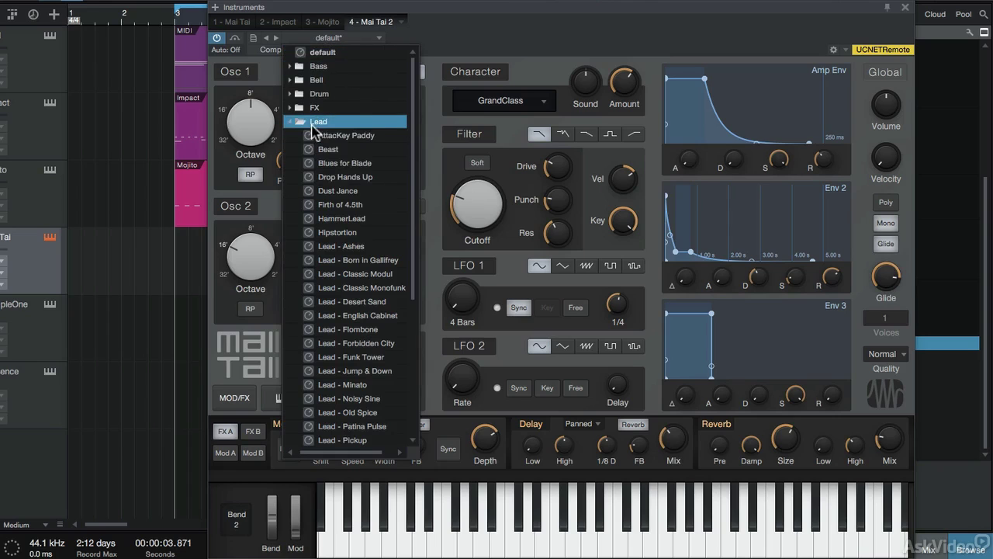
pyautogui.click(322, 150)
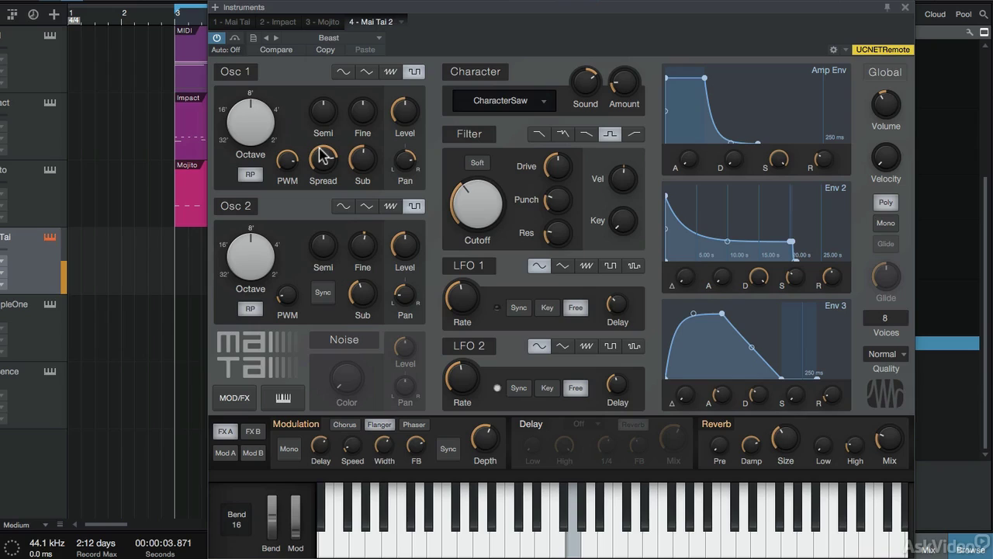